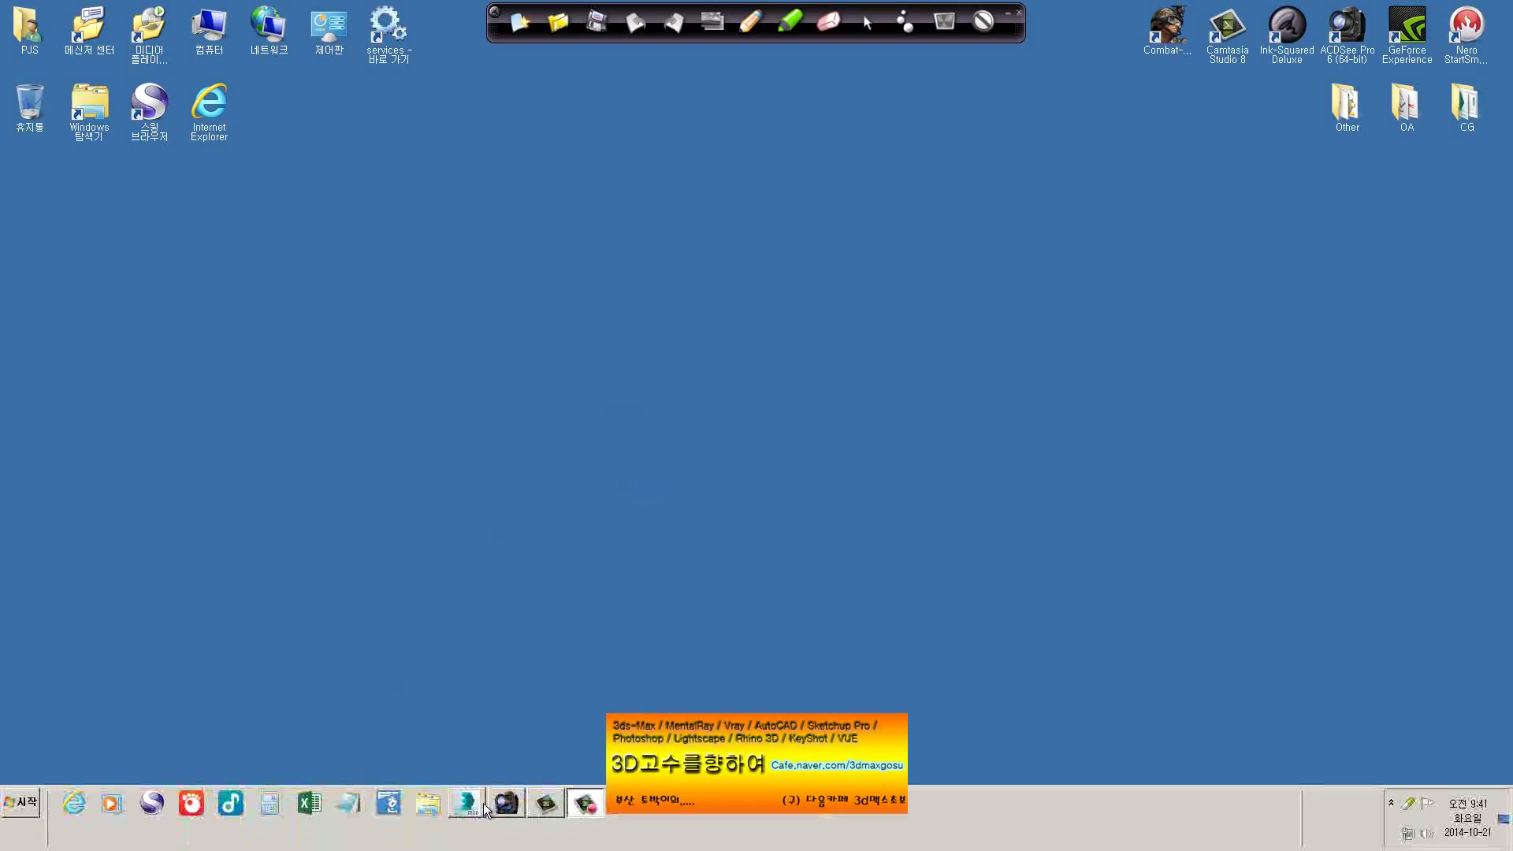
Restore 3ds Max and draw a flat plane in the Top view
click(467, 803)
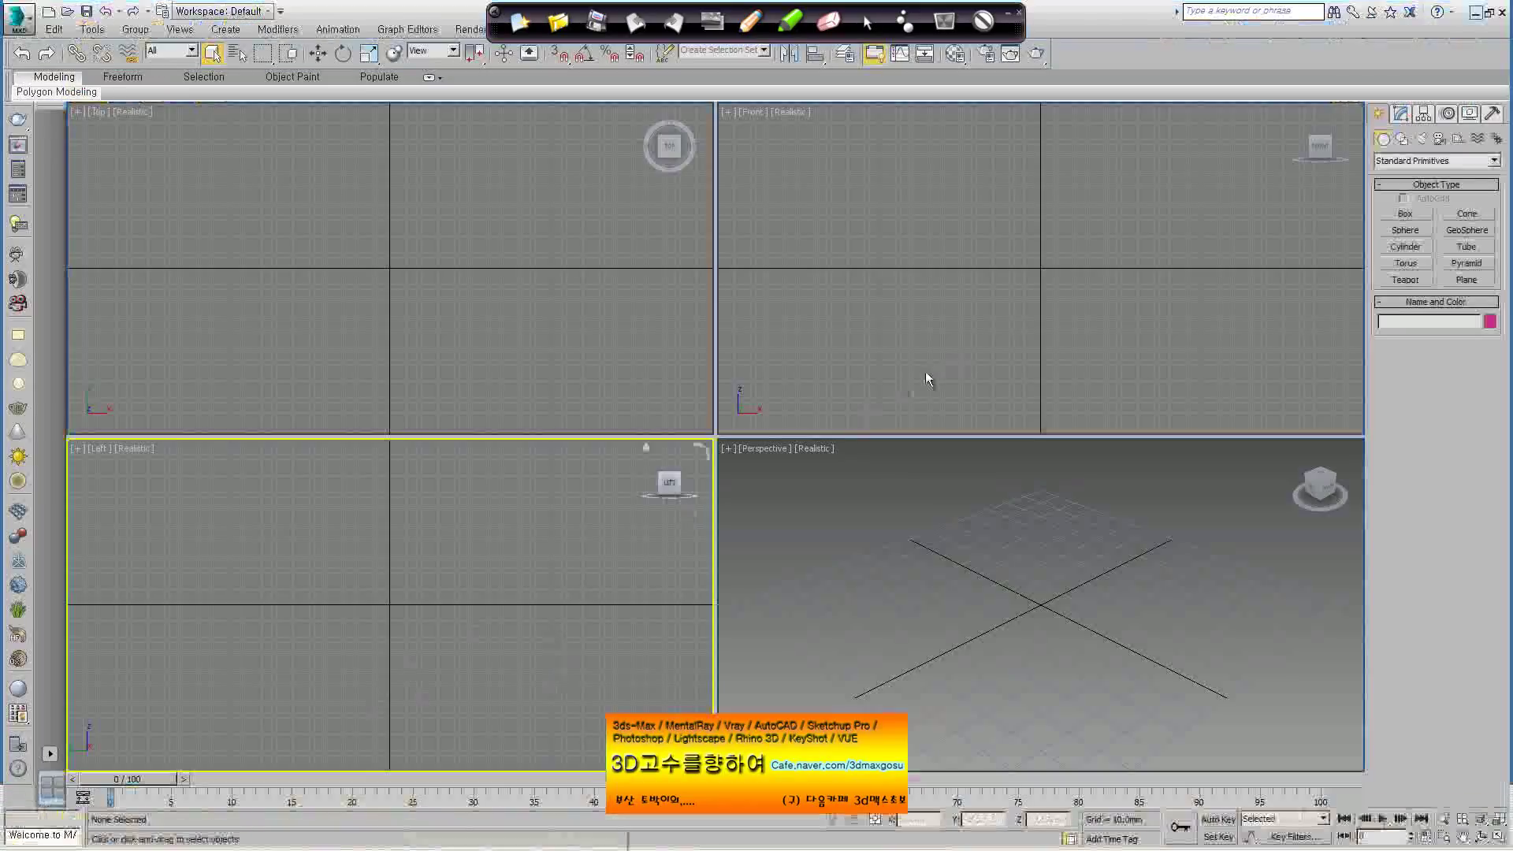
click(1466, 280)
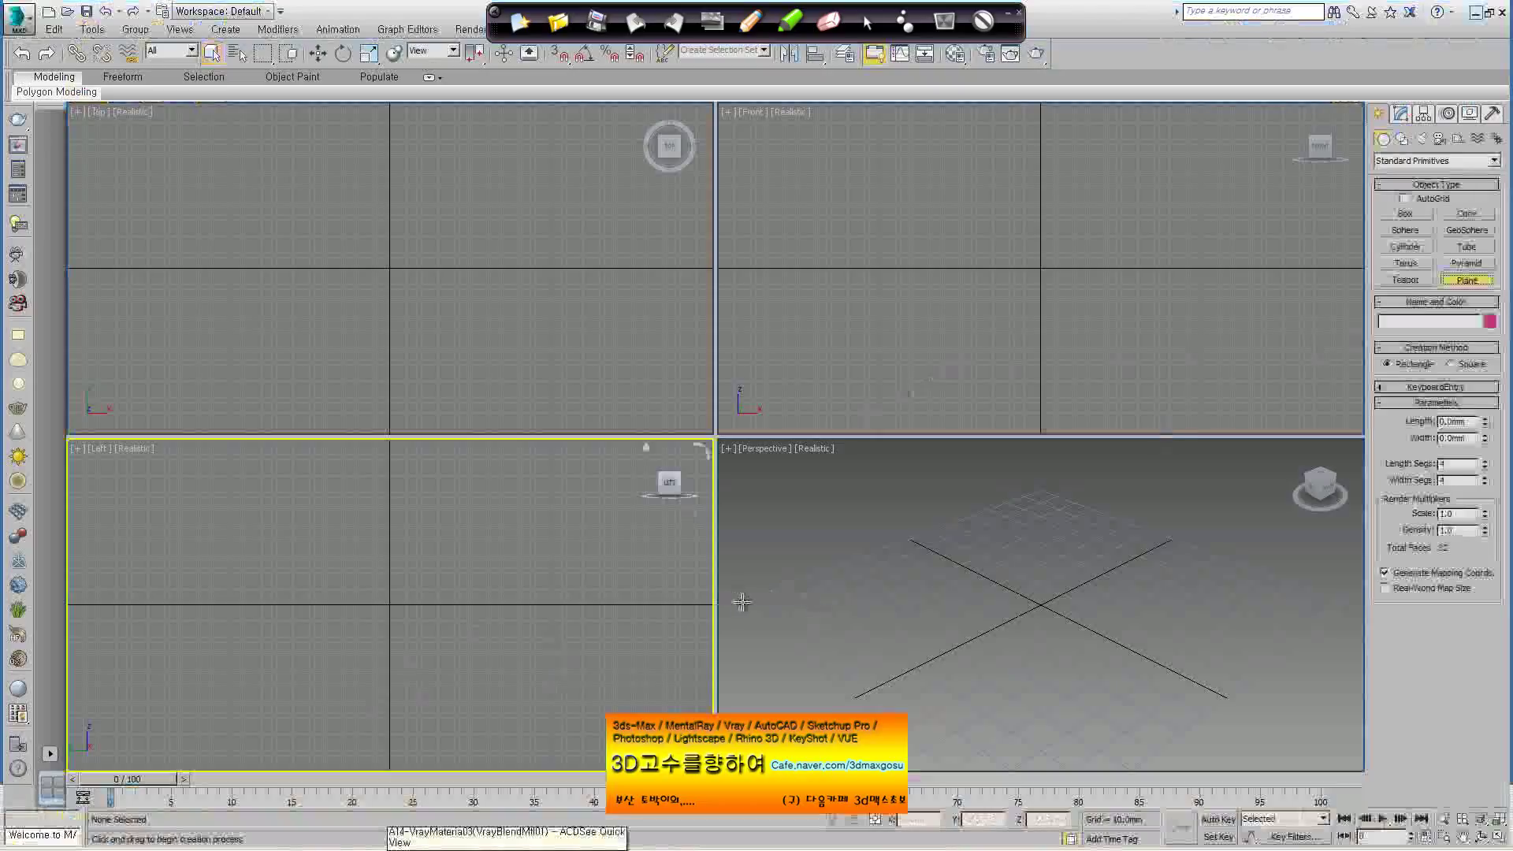
drag(742, 602, 1327, 607)
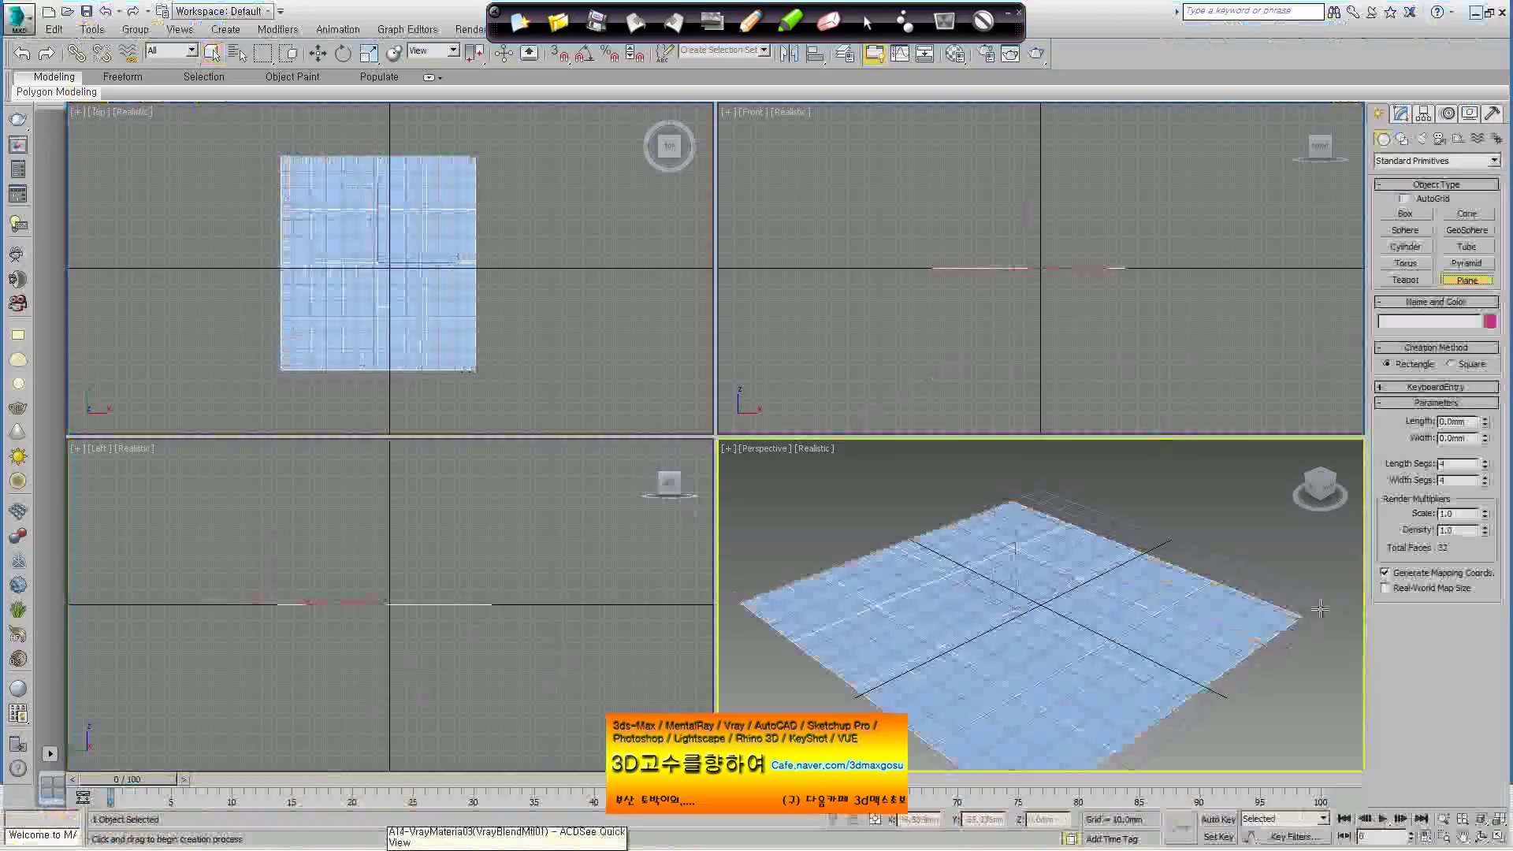
Add a sphere (Sphere001) at the plane's centre, partly sunk into it
click(1405, 230)
drag(1034, 605, 1042, 652)
right_click(1042, 652)
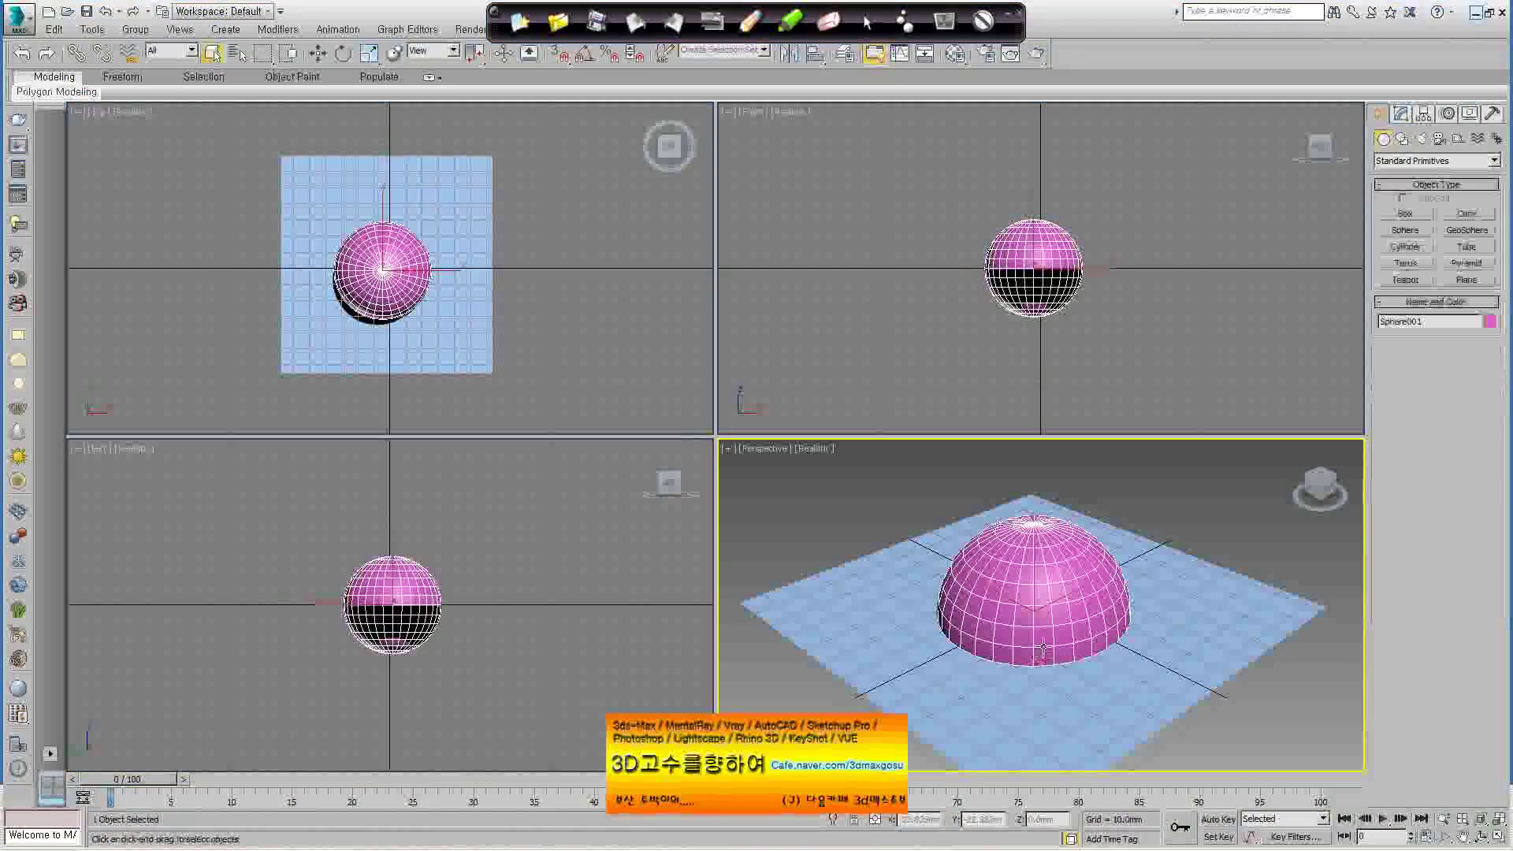
Switch lights to Standard, Target Spot, and set Top, Front and Left views to wireframe
click(1422, 140)
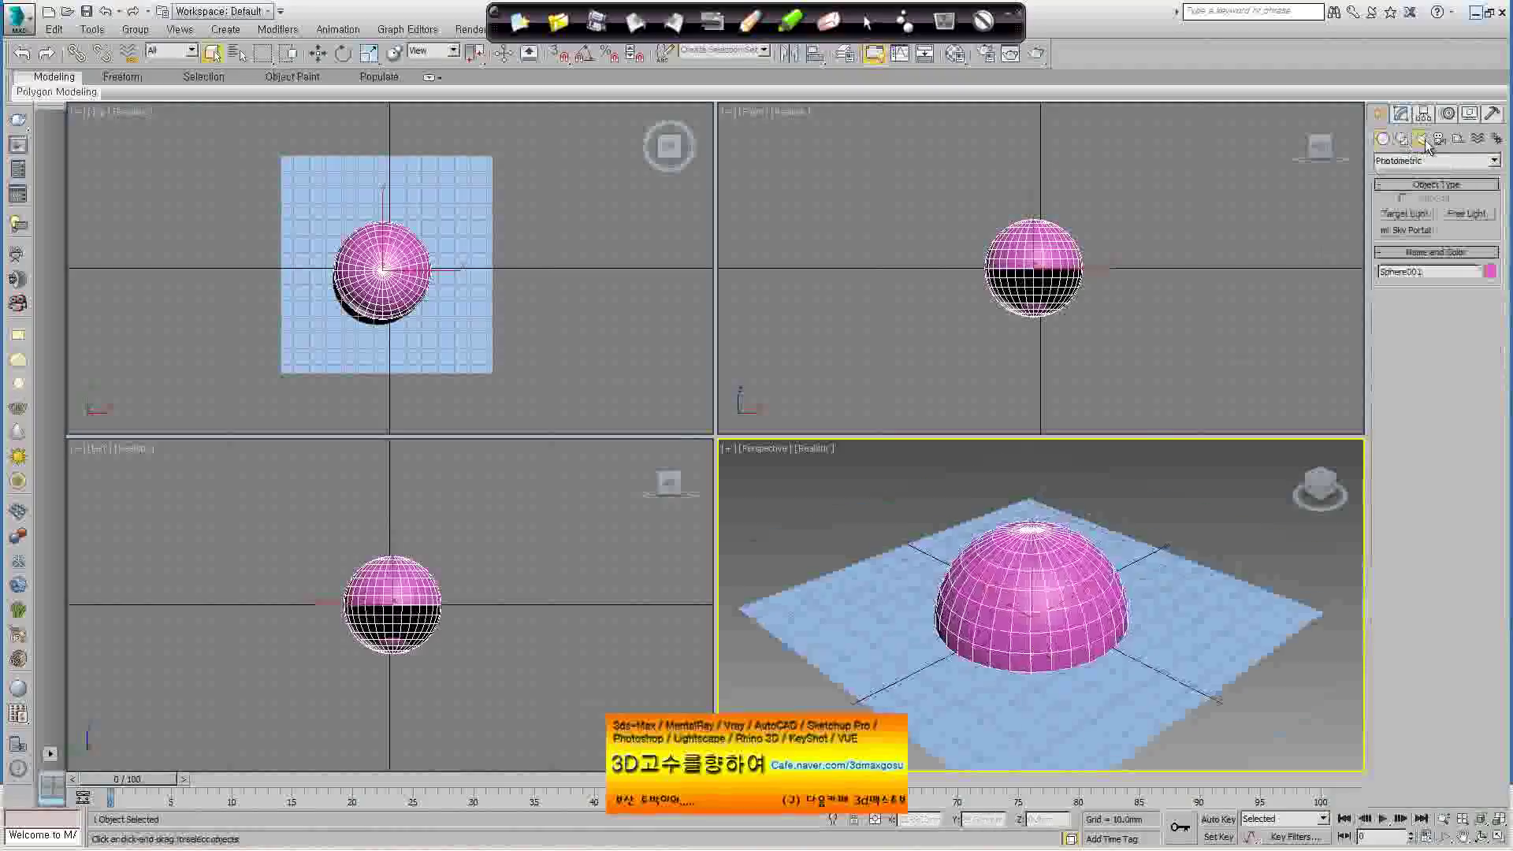
click(1418, 160)
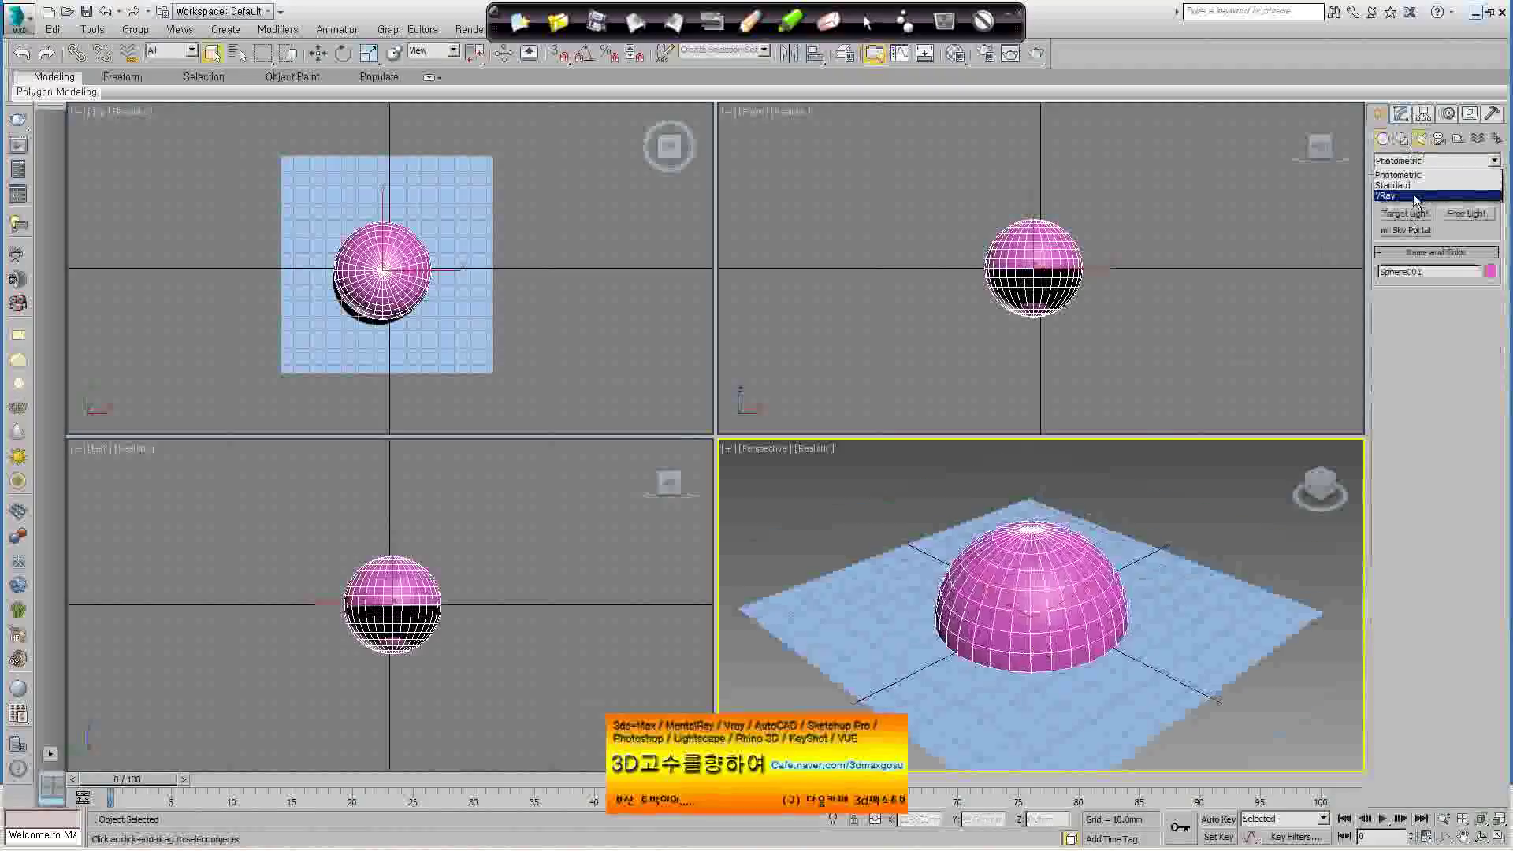
click(1410, 185)
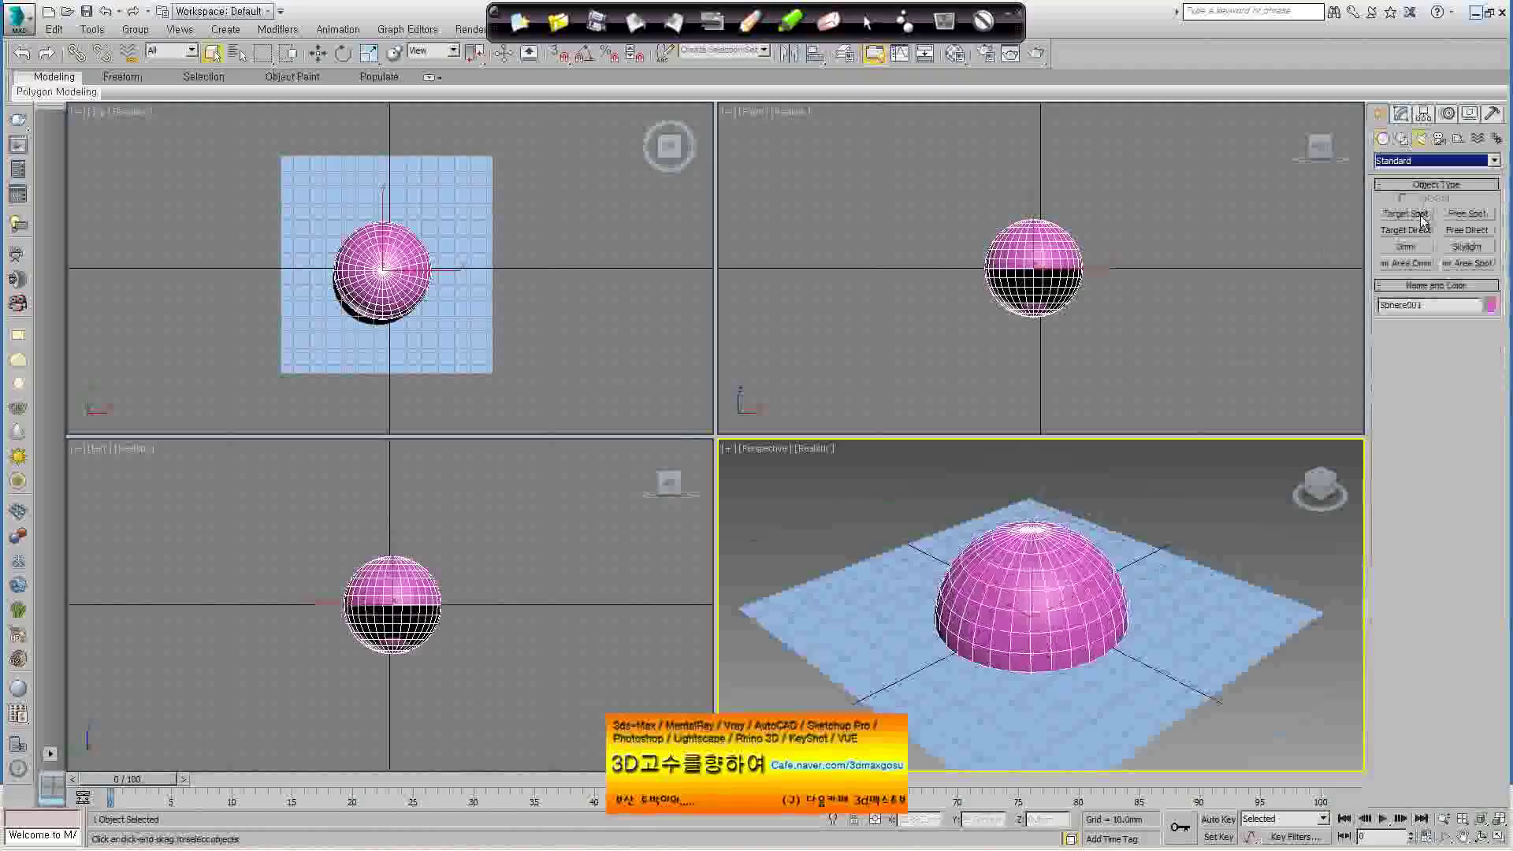
click(1406, 214)
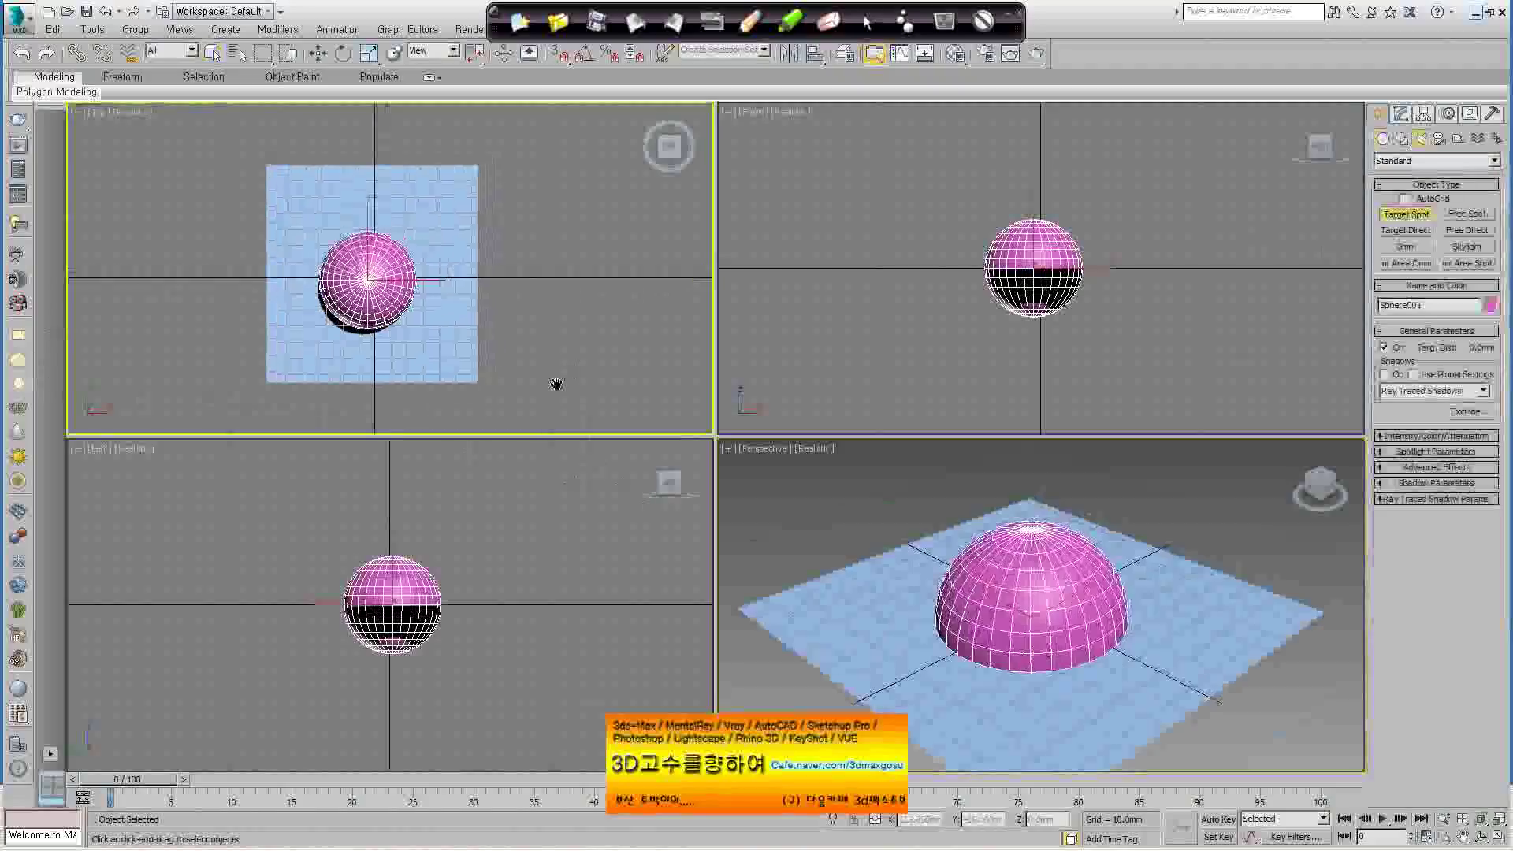
middle_drag(557, 381, 532, 379)
key(F3)
middle_click(1182, 354)
key(F3)
middle_click(552, 670)
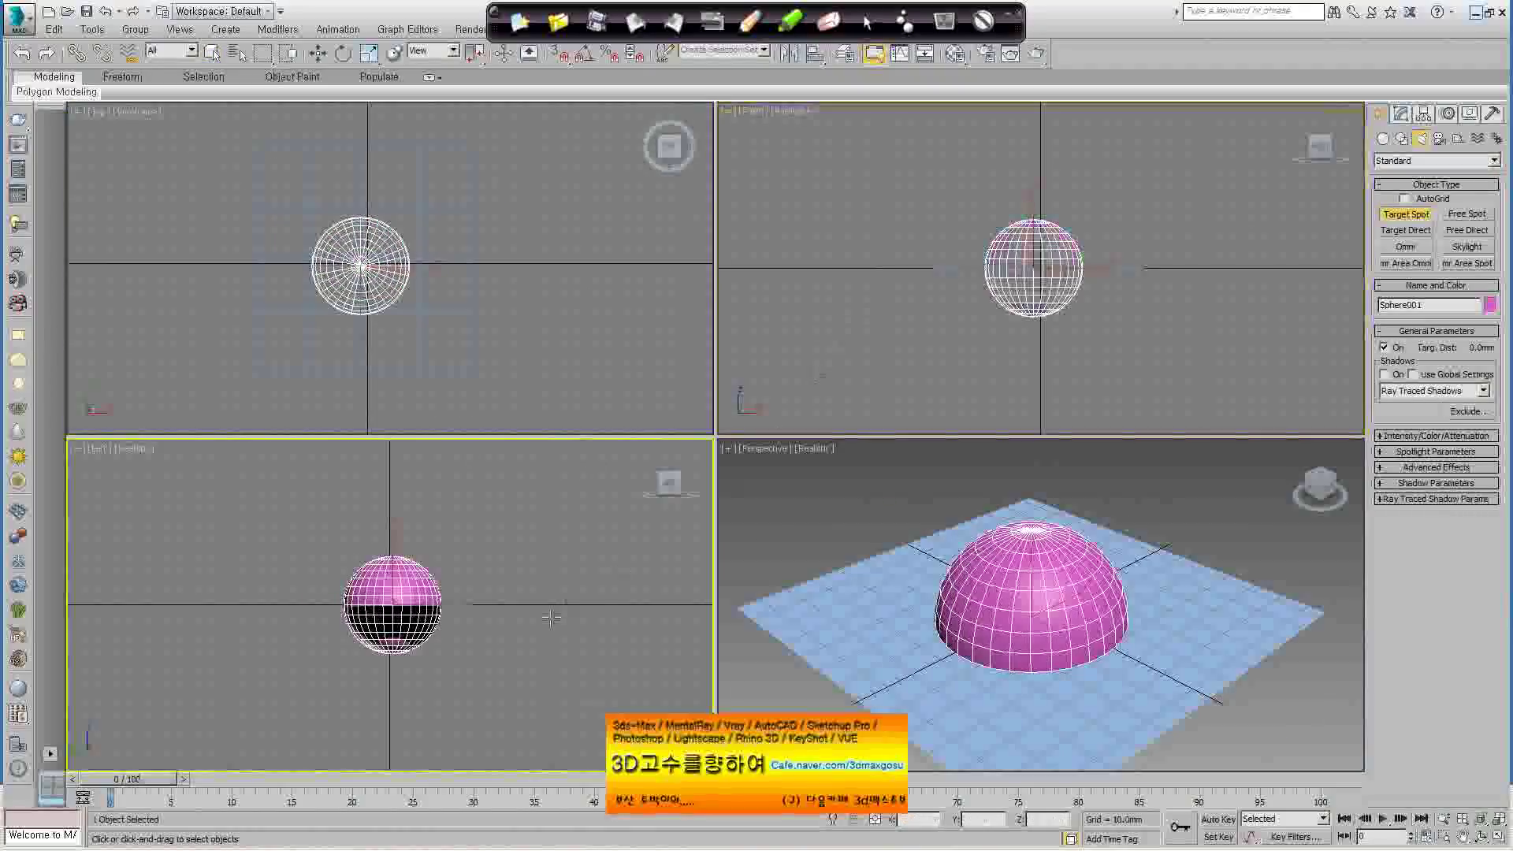
key(F3)
Frame the views around the sphere and create a camera from the Perspective view
middle_drag(520, 317, 560, 276)
scroll(561, 276, down, 2)
alt+middle_drag(918, 630, 929, 618)
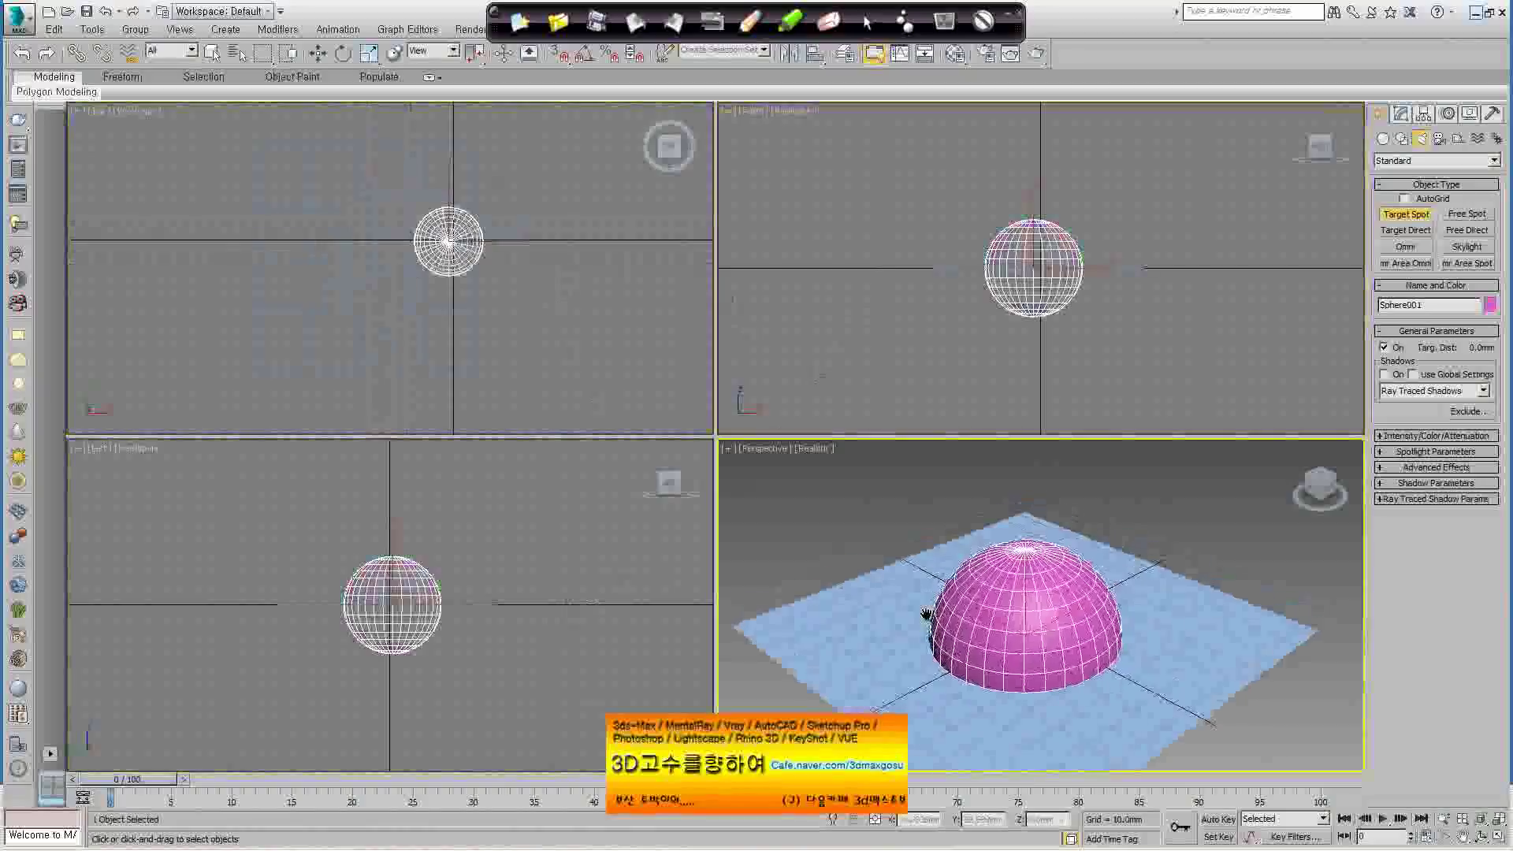
key(ctrl+c)
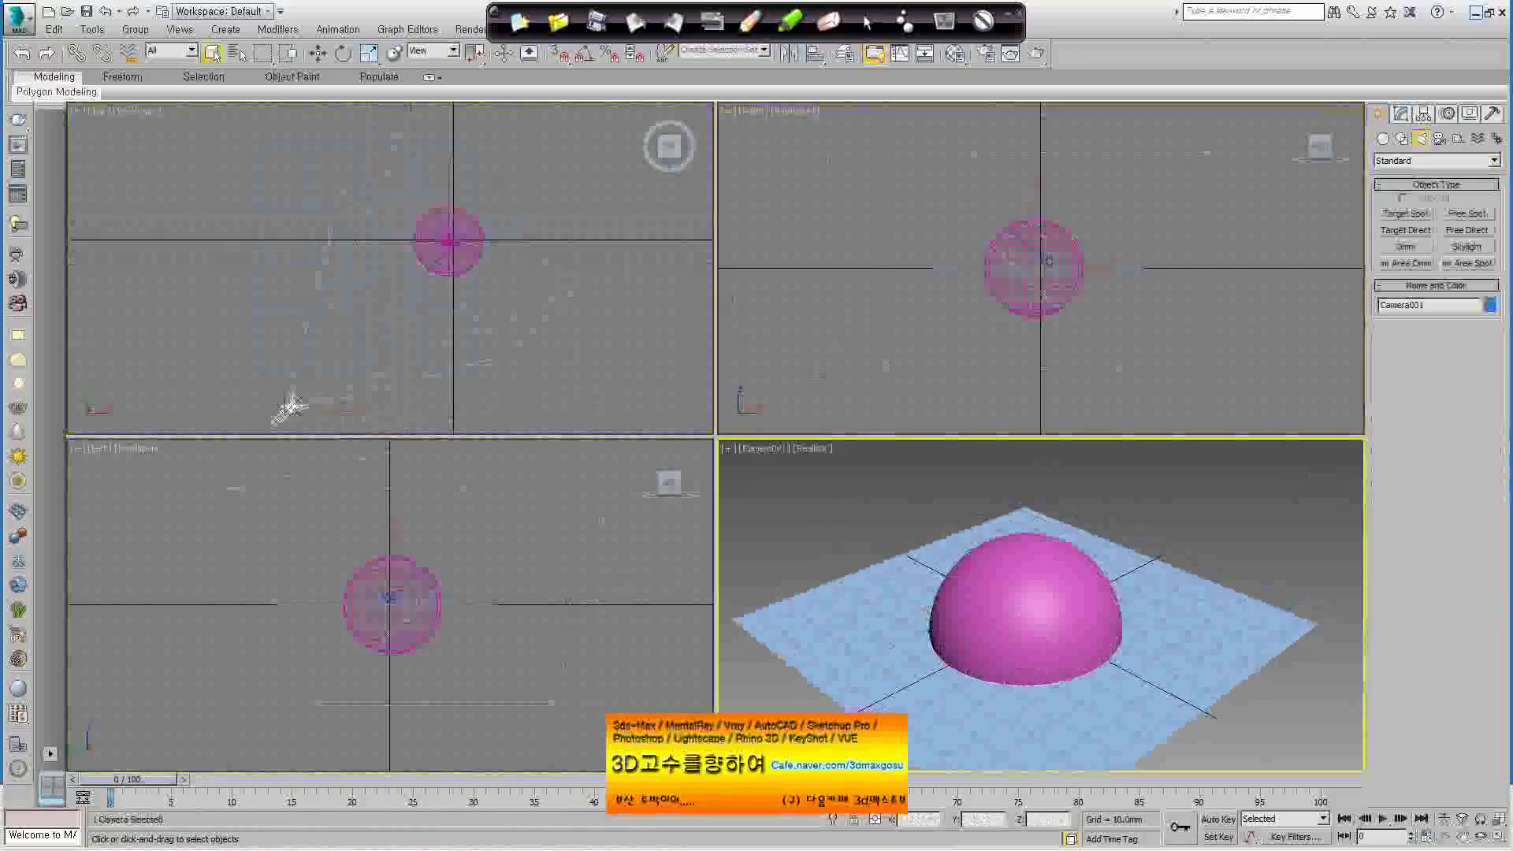
Place target spotlight Spot001 aimed at the sphere
click(1405, 214)
drag(252, 401, 450, 240)
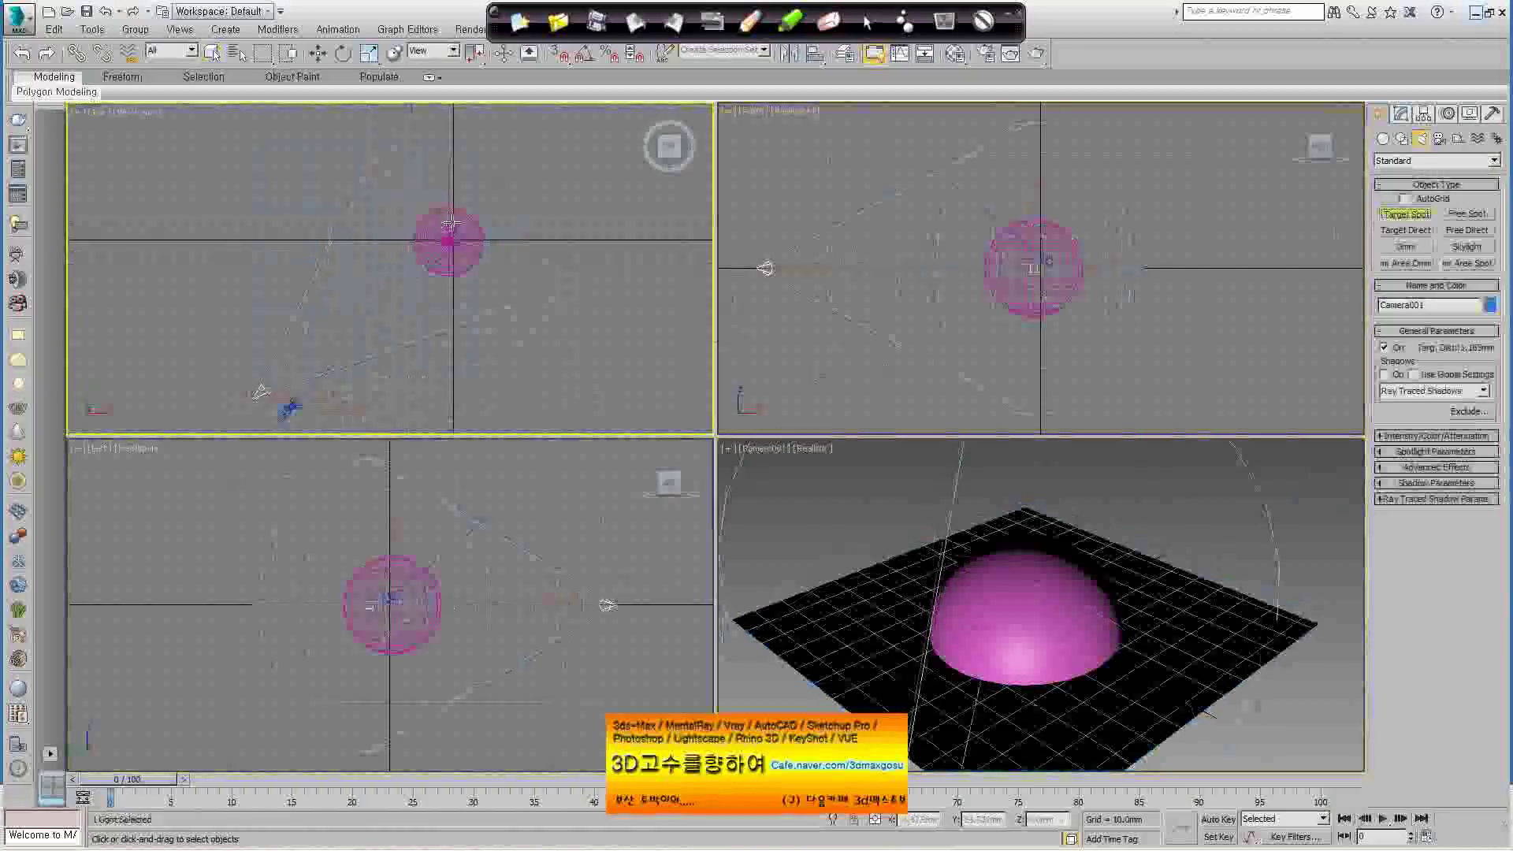
right_click(816, 307)
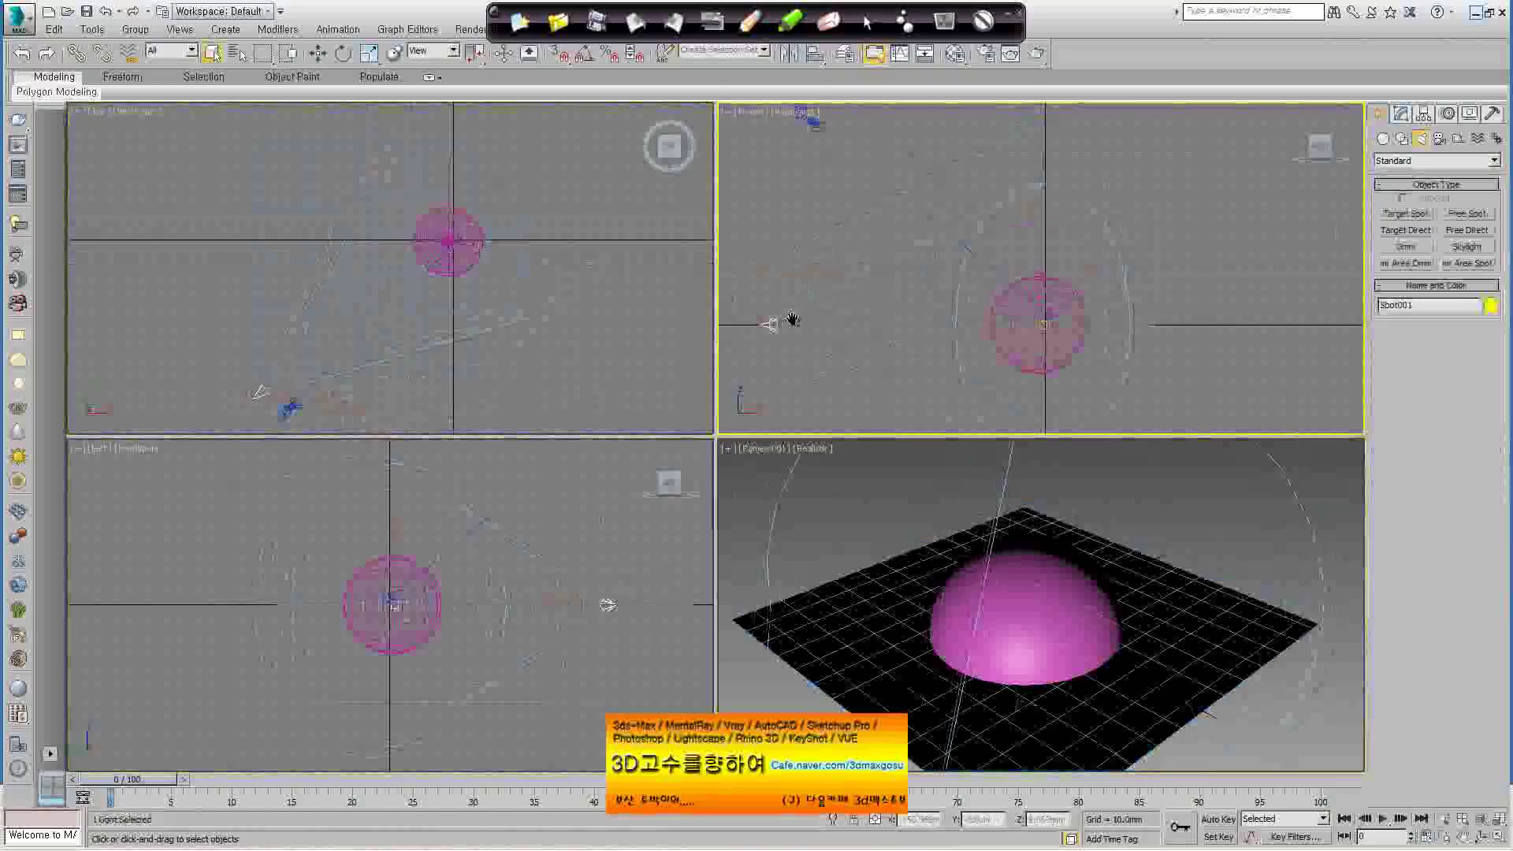
Raise Spot001 higher above the scene and set its shadows to VRayShadow
click(318, 53)
drag(759, 276, 759, 118)
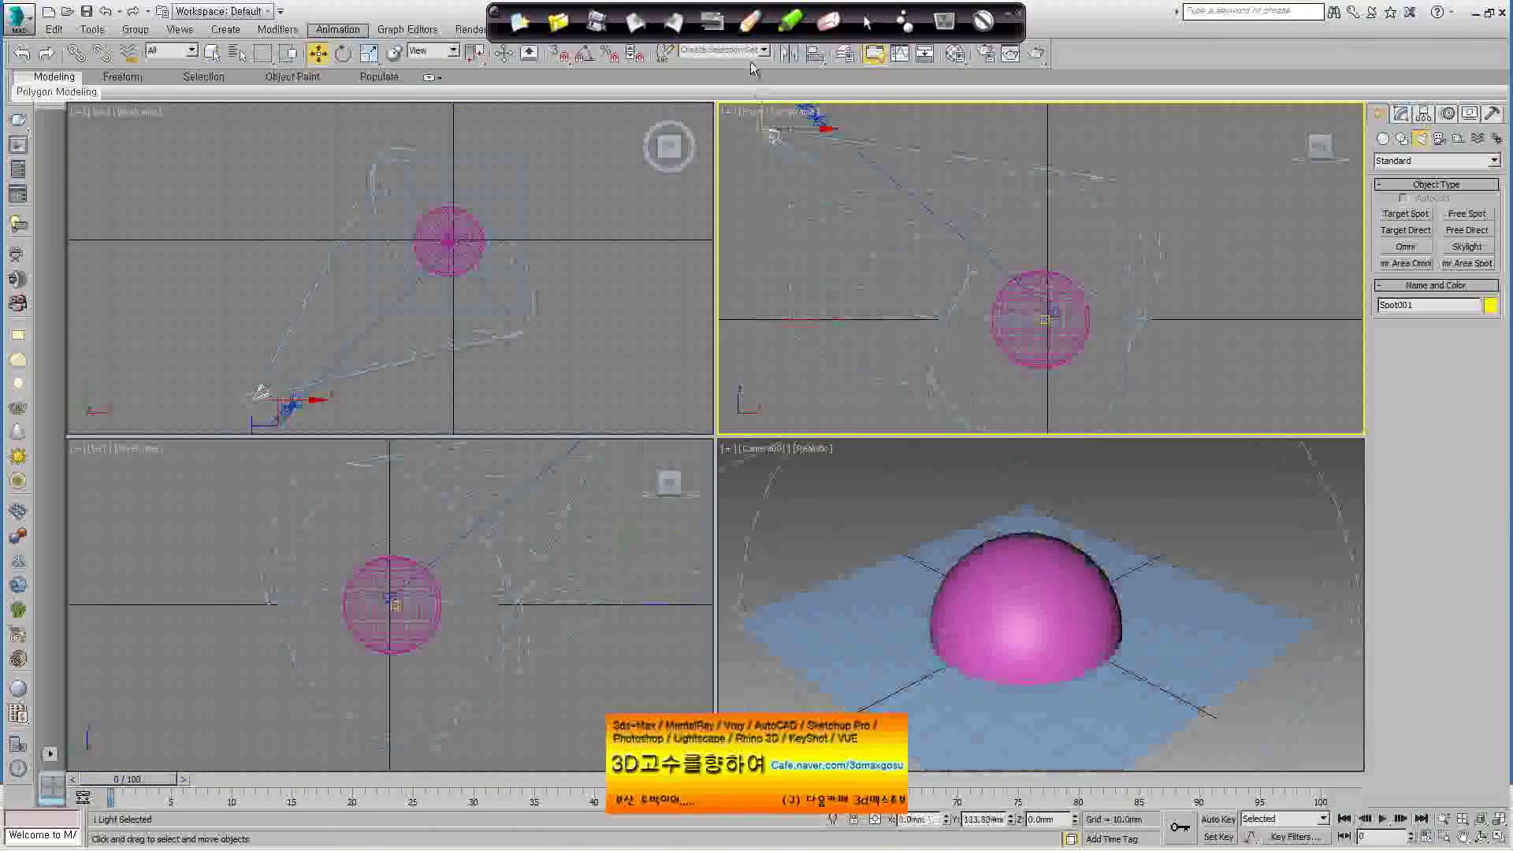
click(1401, 114)
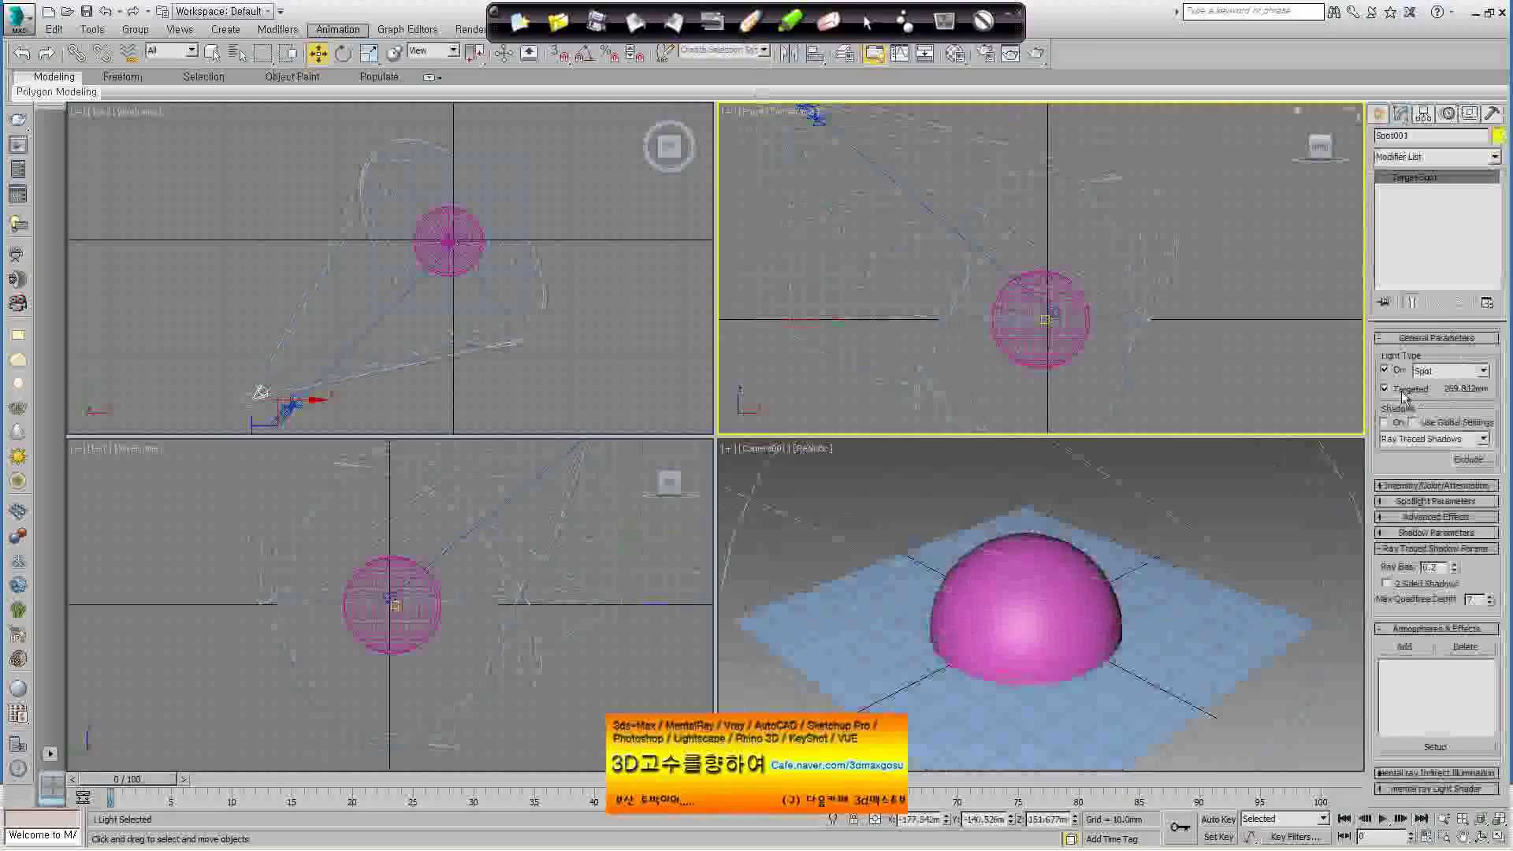
click(1430, 438)
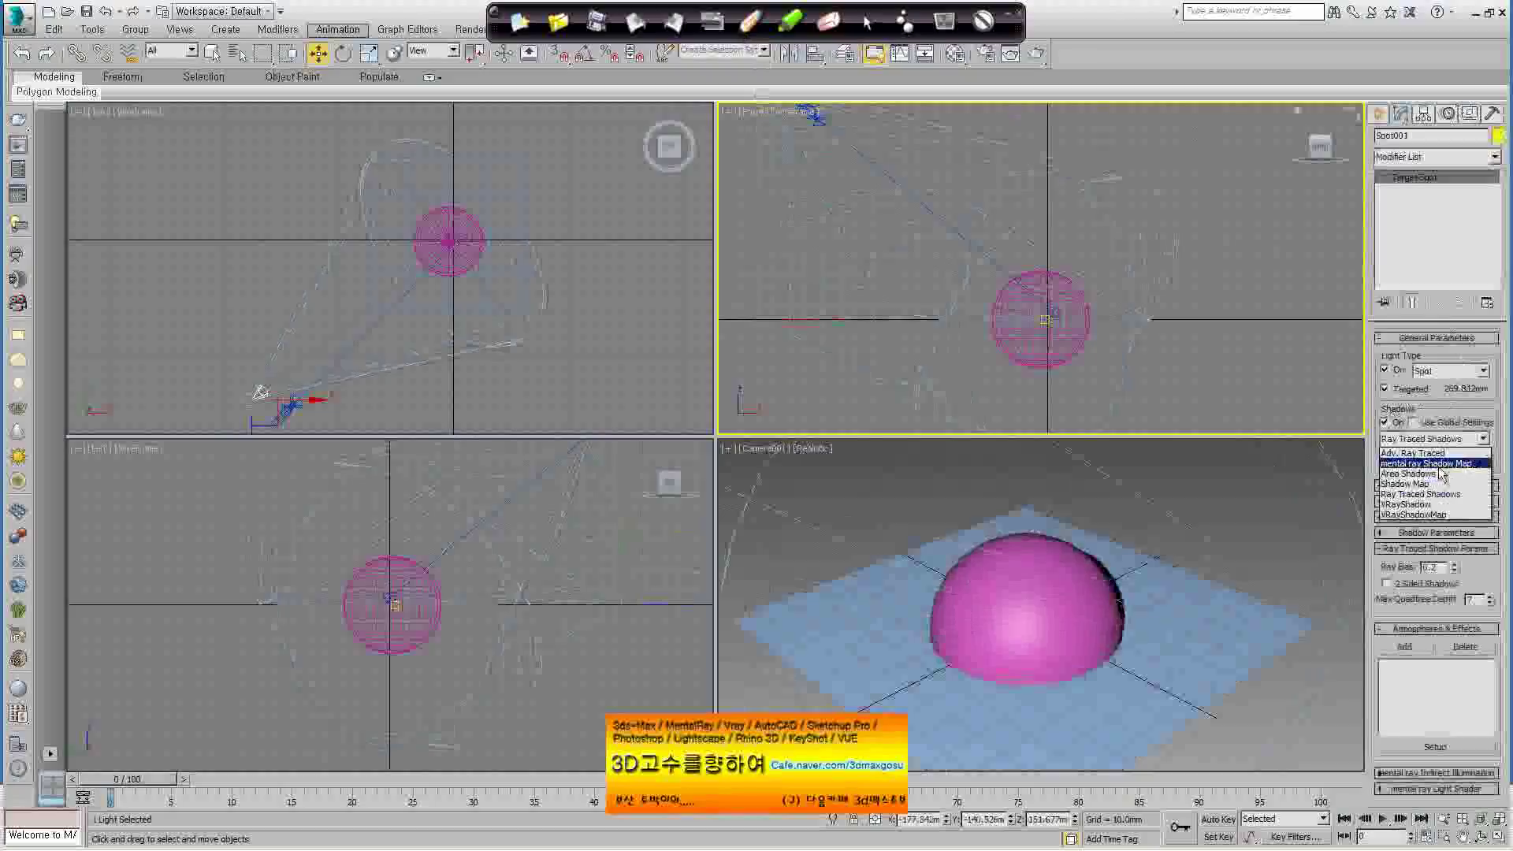
click(1452, 508)
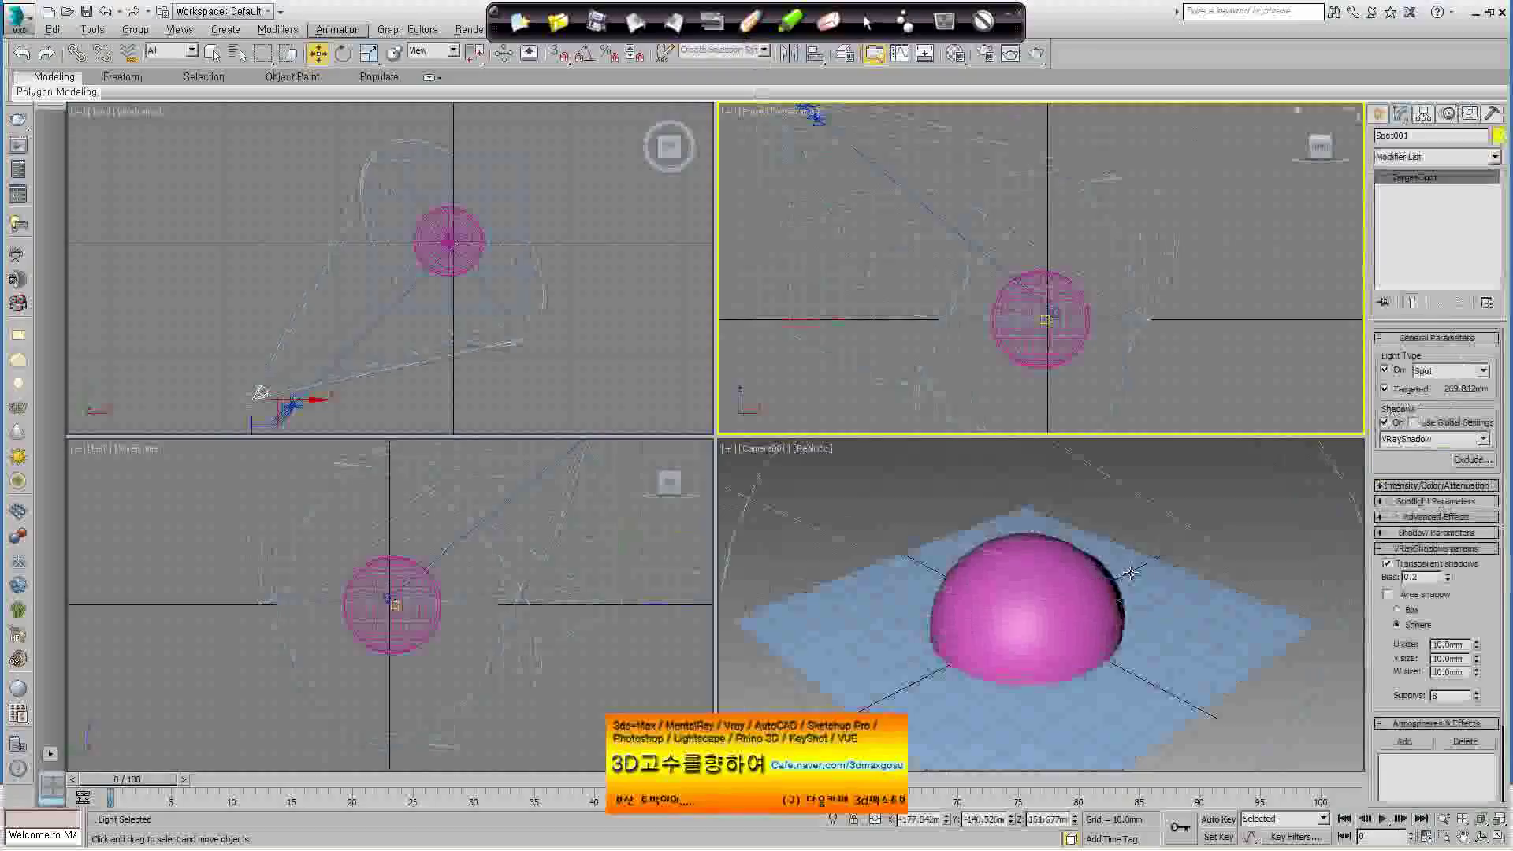
Open the Material Editor and select Plane001 in the Camera view
key(alt)
click(954, 53)
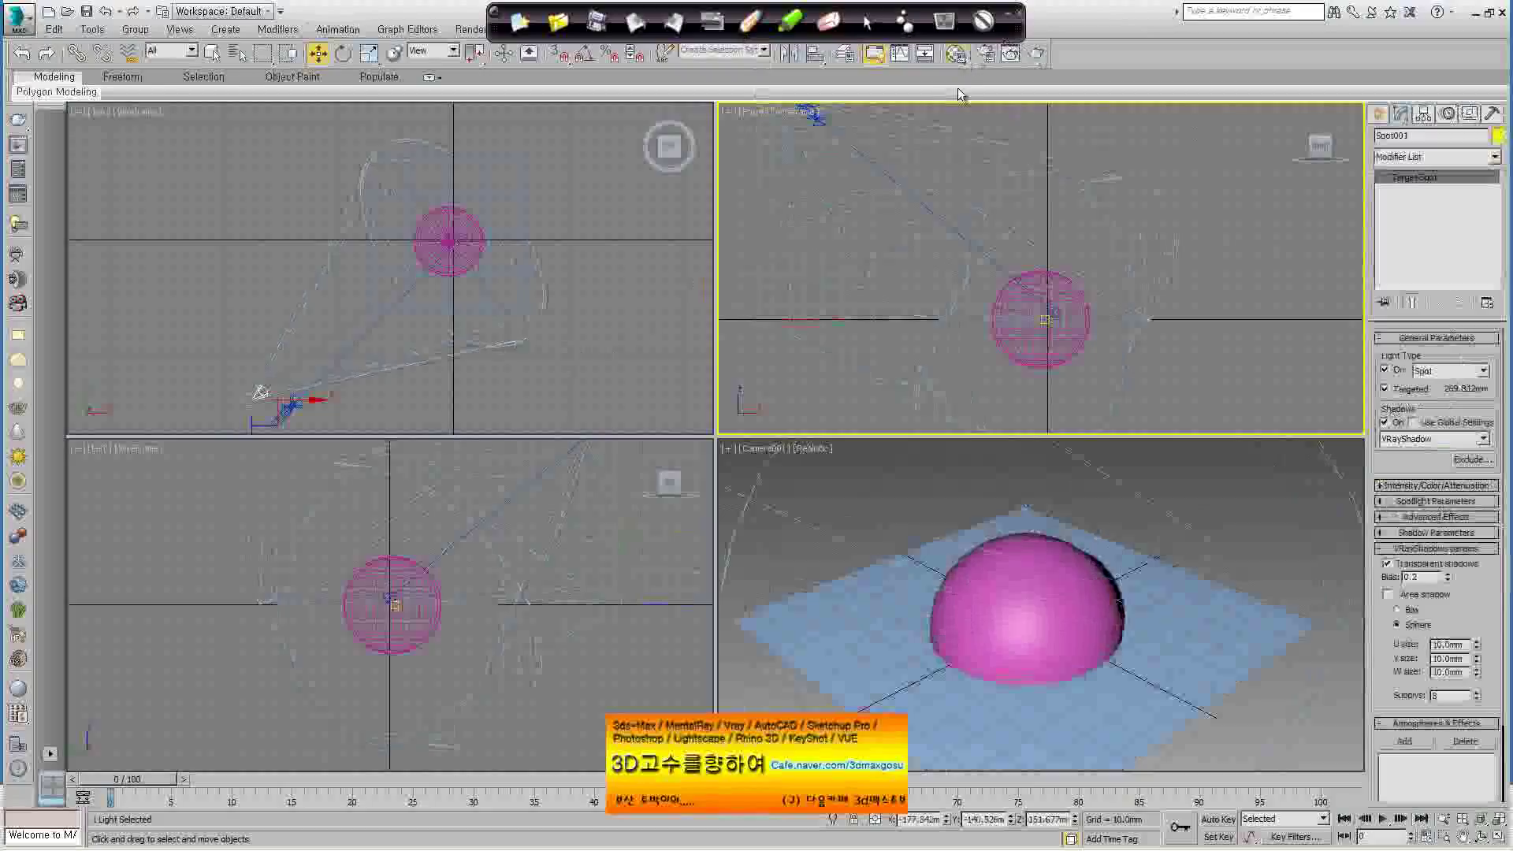
click(1209, 654)
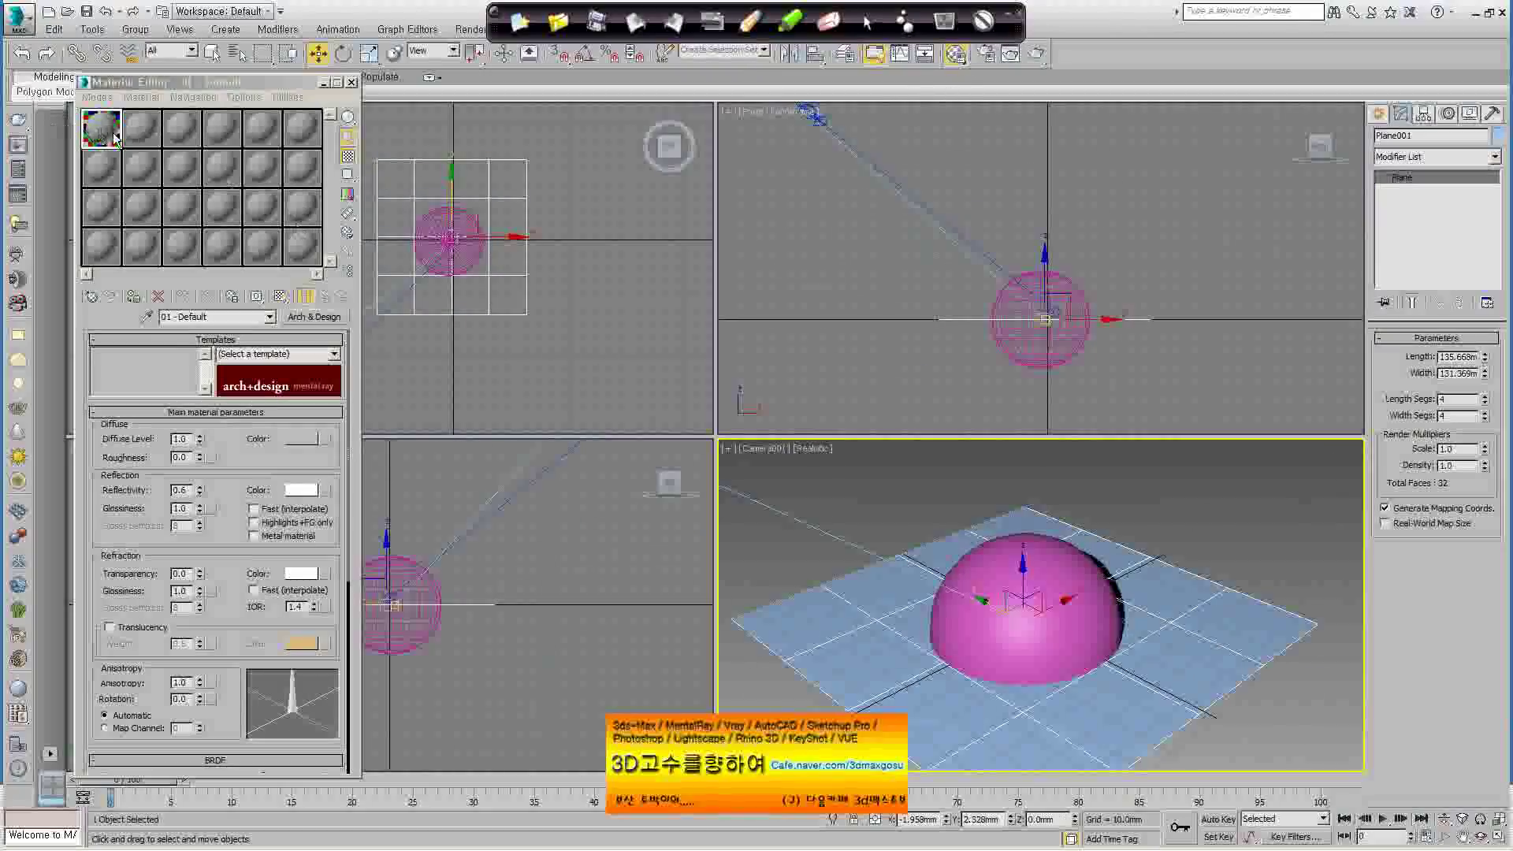
Make the first sample slot a VRay material and apply it to the plane
click(315, 317)
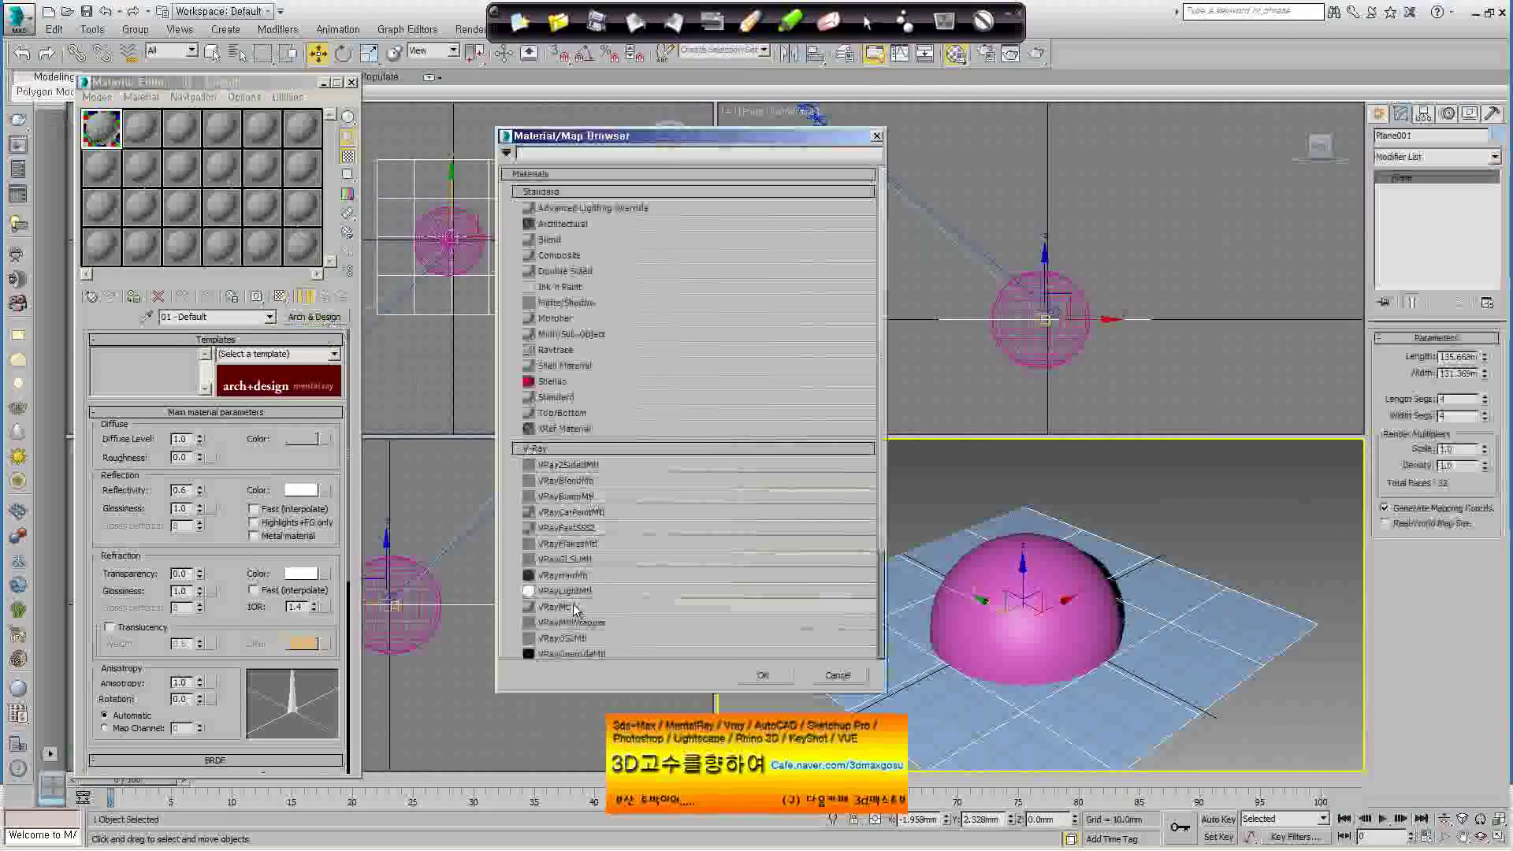
double_click(601, 546)
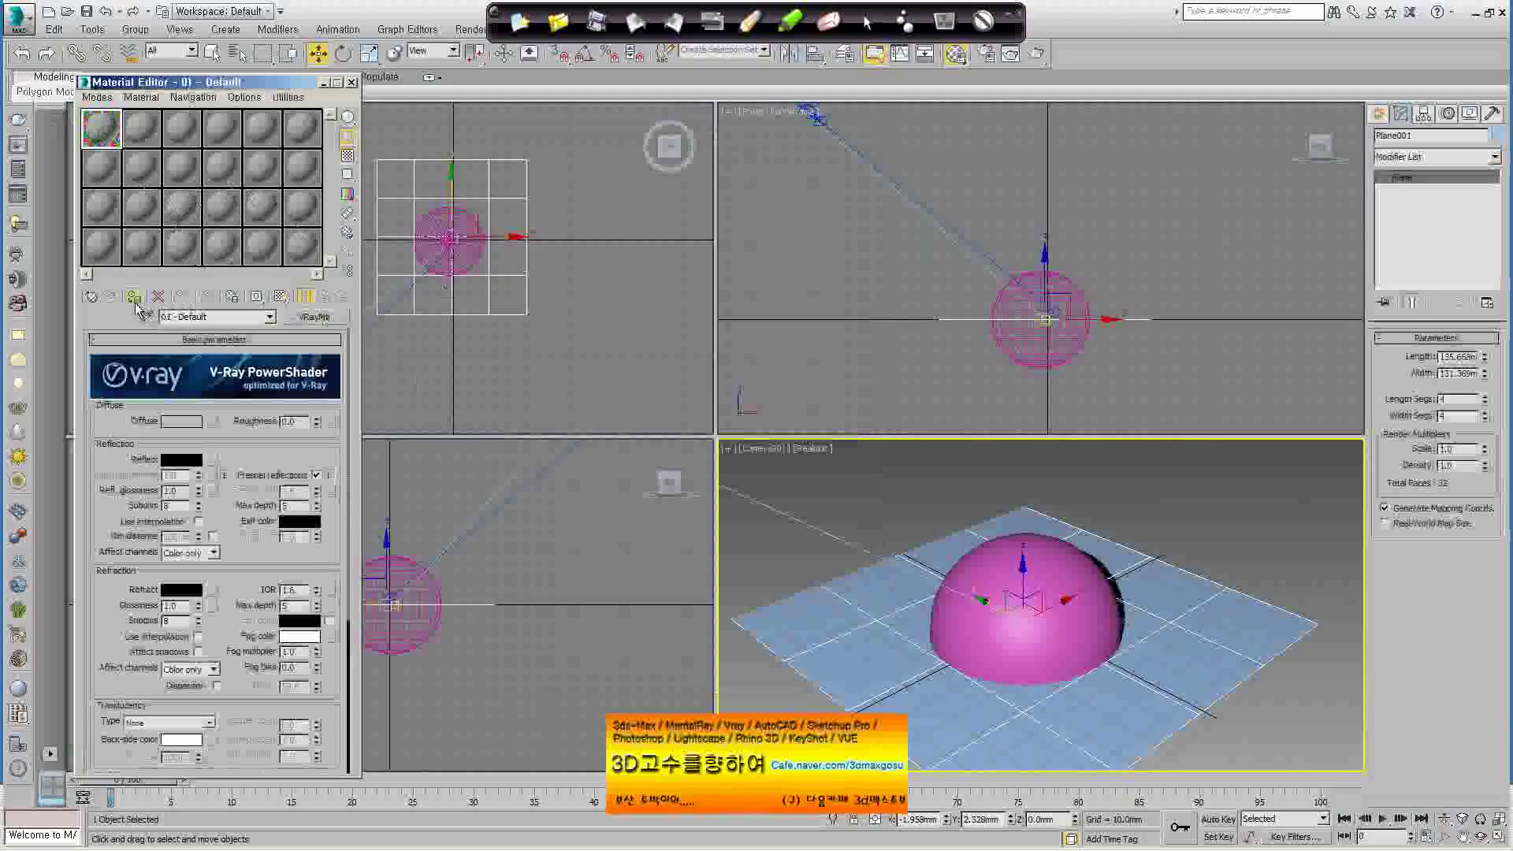
click(135, 299)
Change slot 02 - Default to VRayBlendMtl, discarding the old material
click(154, 142)
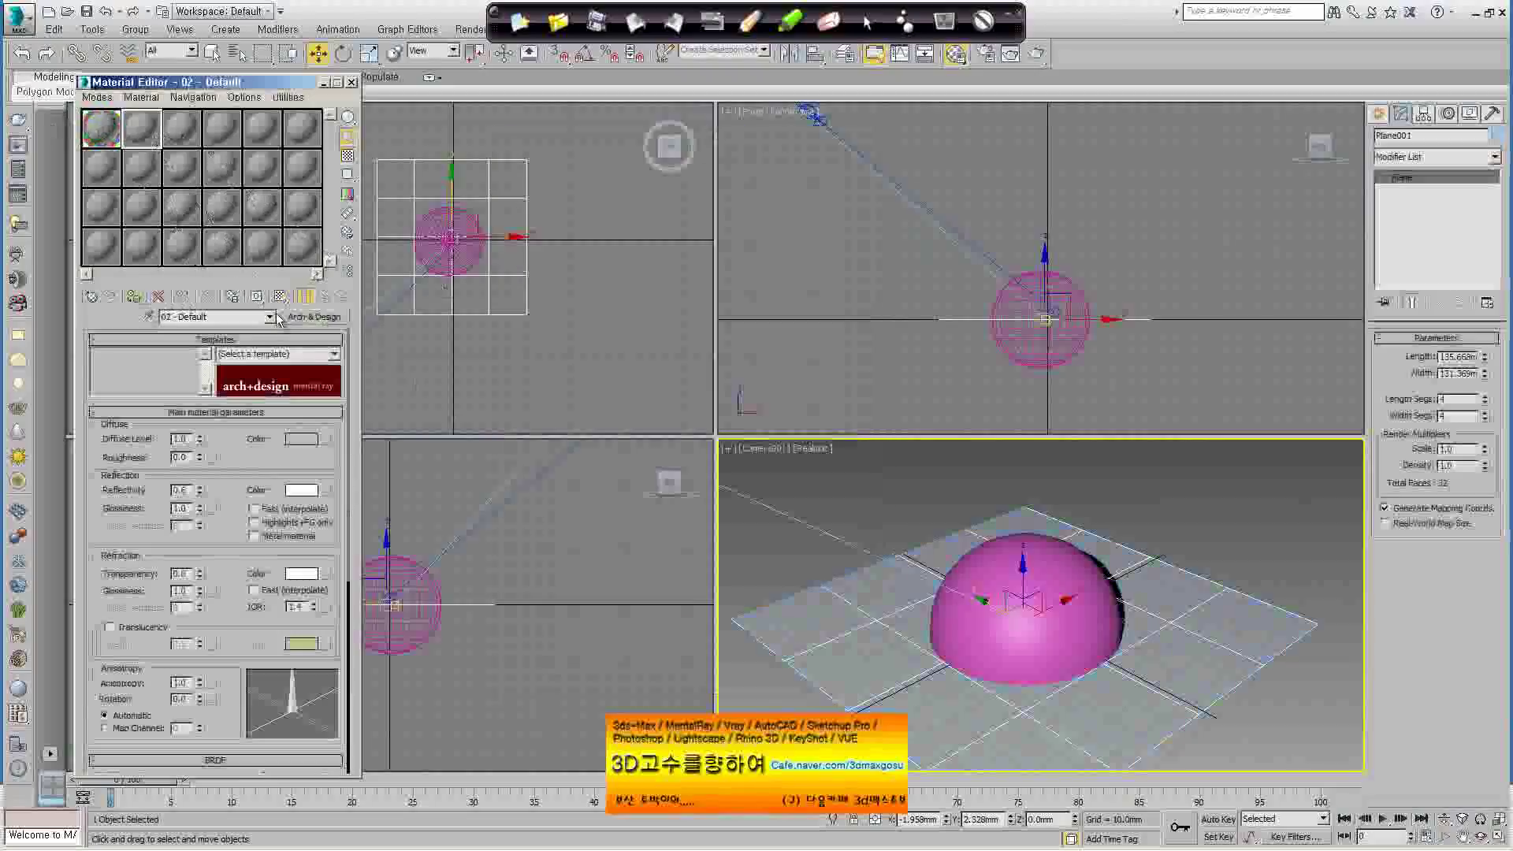
click(337, 317)
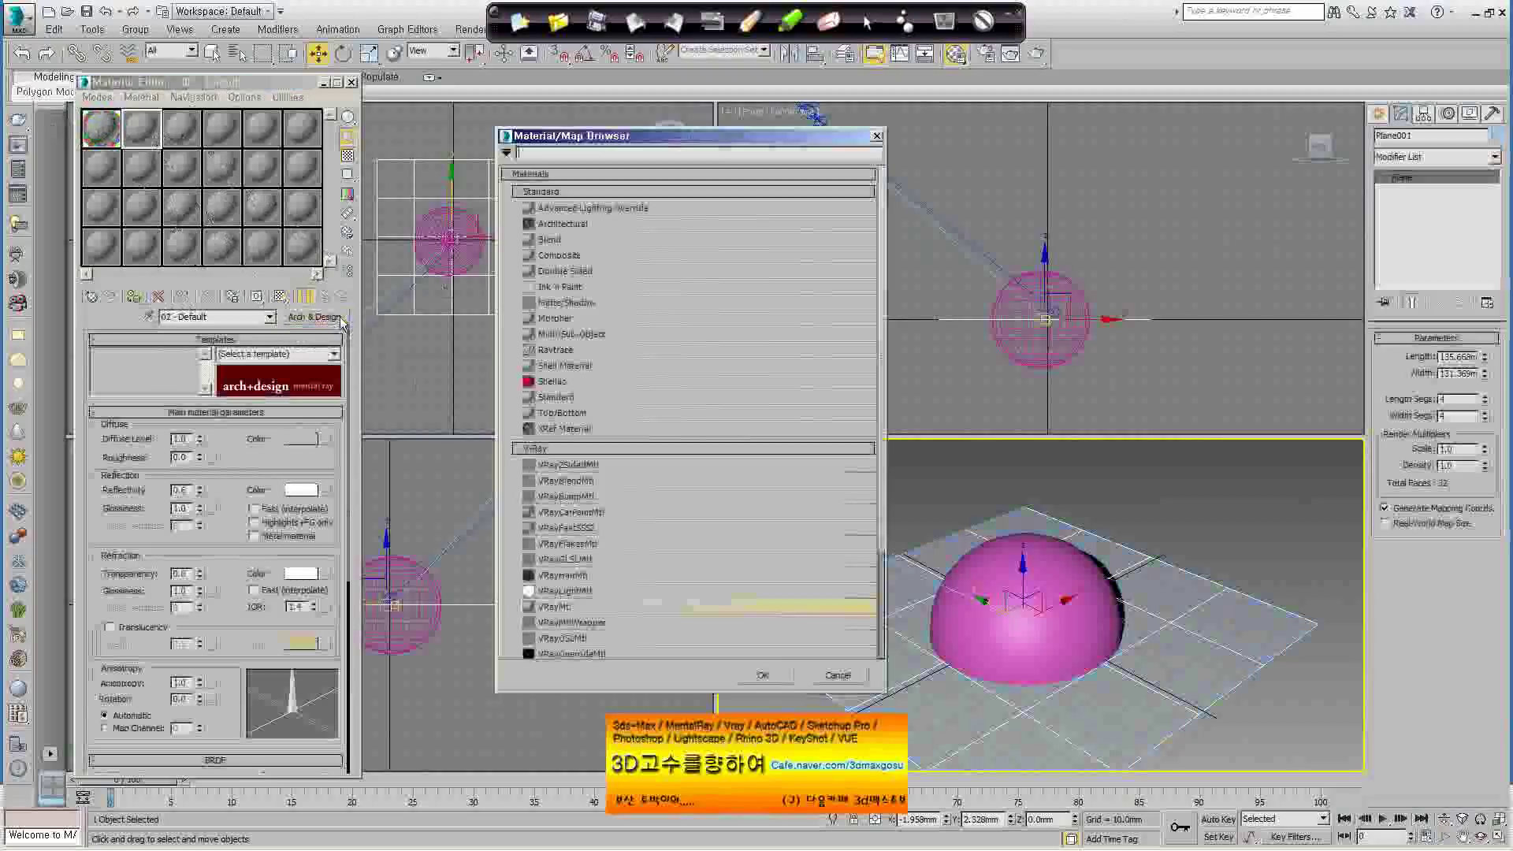
double_click(612, 483)
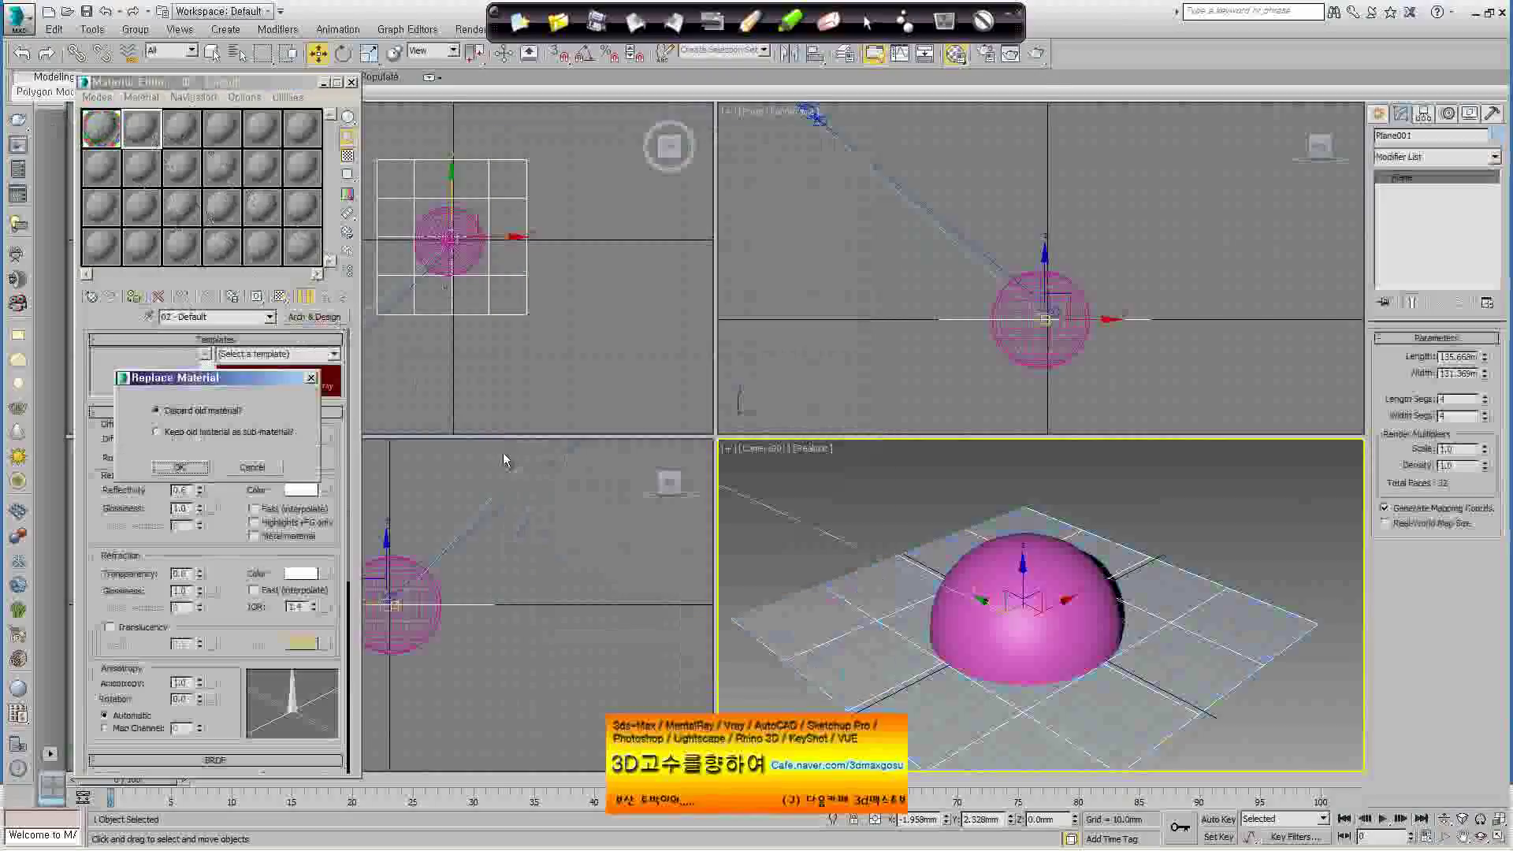
click(197, 469)
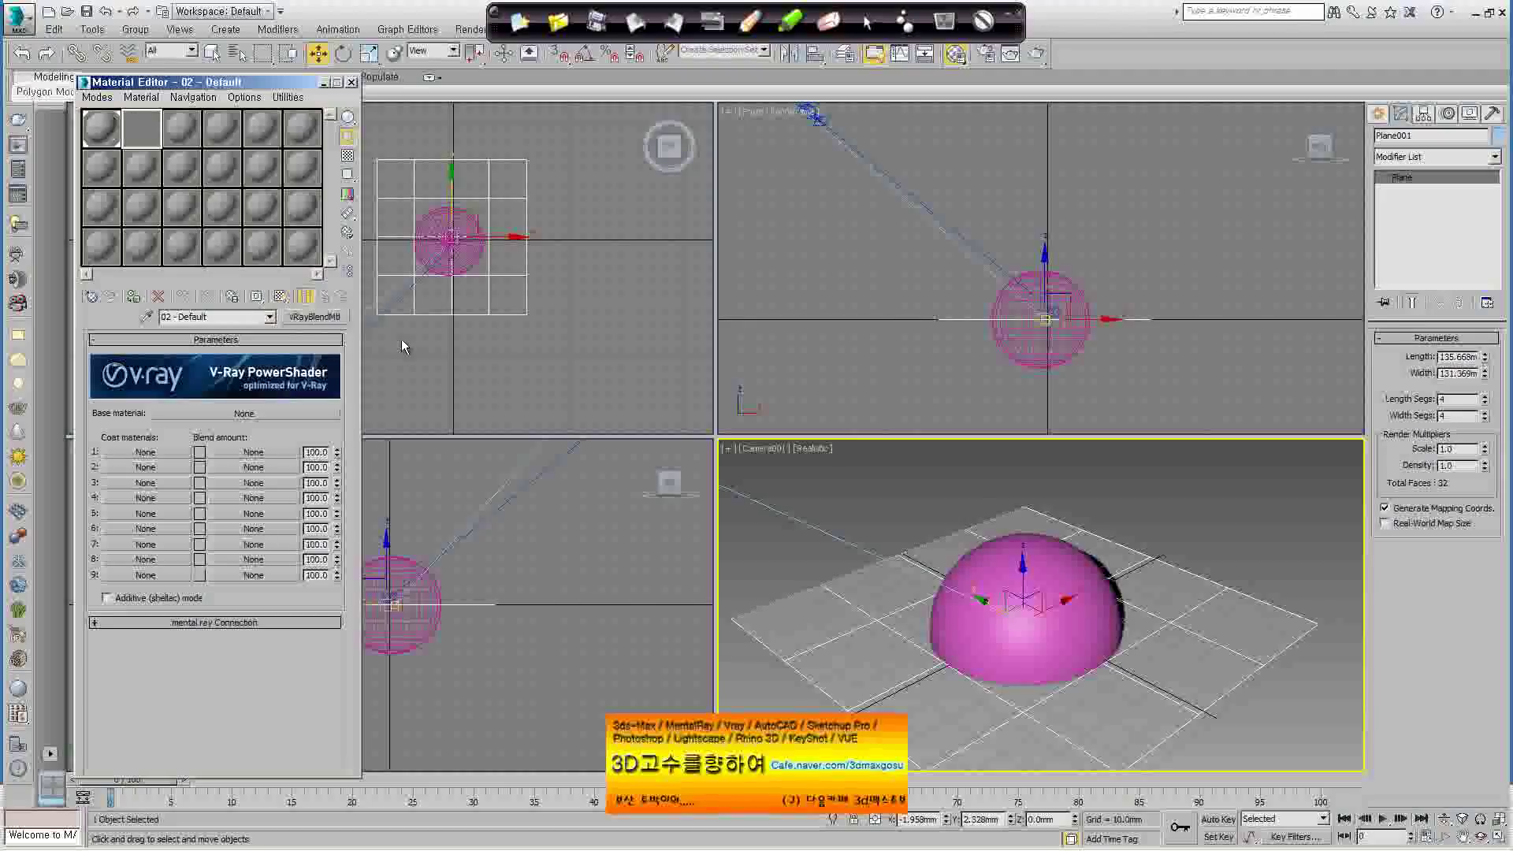
Turn on the annotation pen and sketch a yellow car outline over the top-right viewport
click(749, 22)
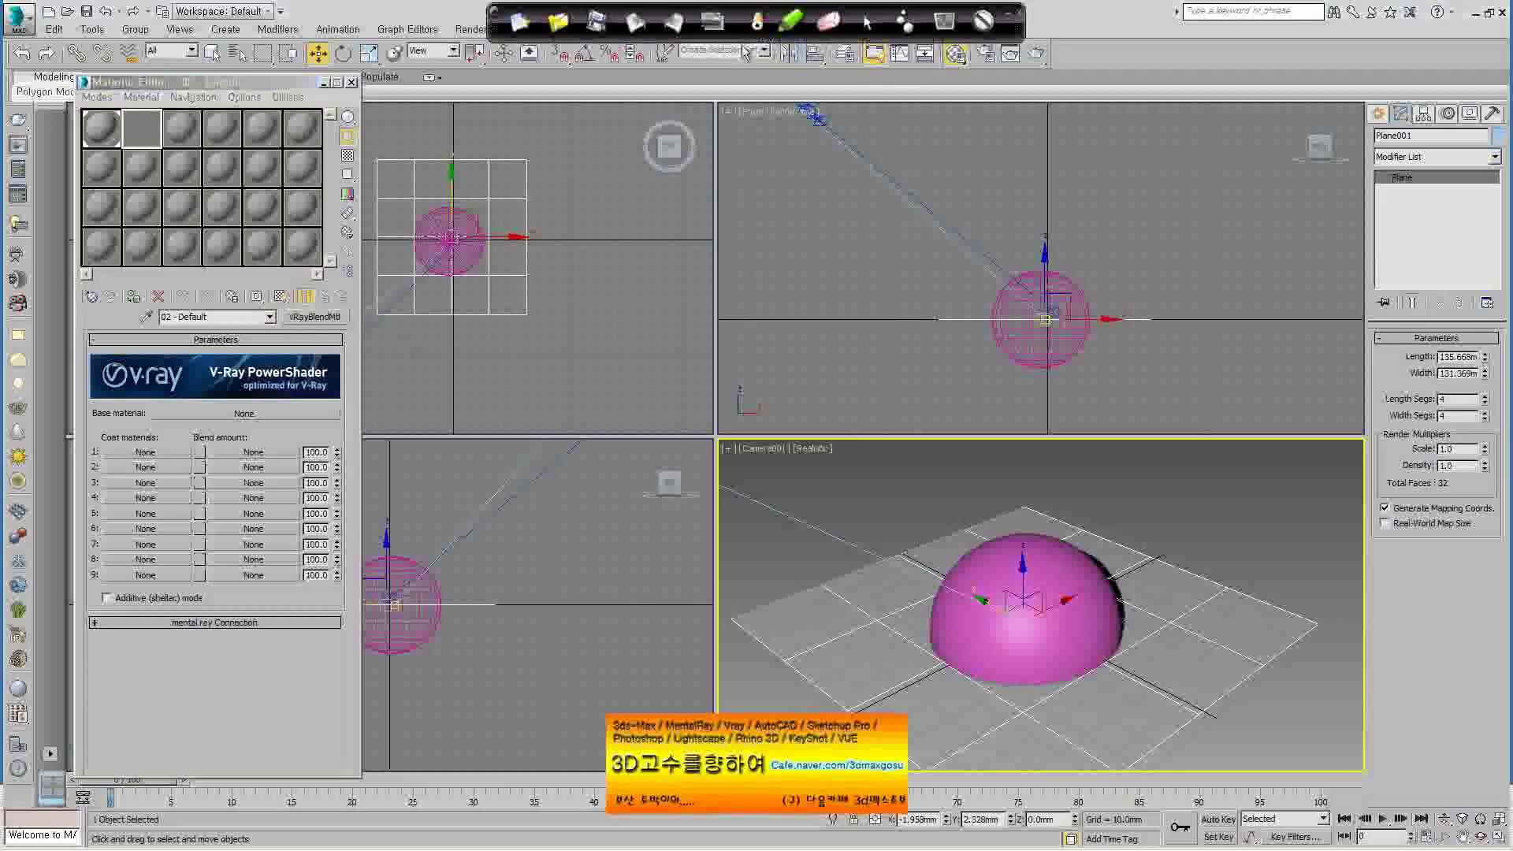
mouse_move(765, 332)
mouse_down()
mouse_move(1030, 395)
mouse_move(851, 396)
mouse_move(777, 327)
mouse_up()
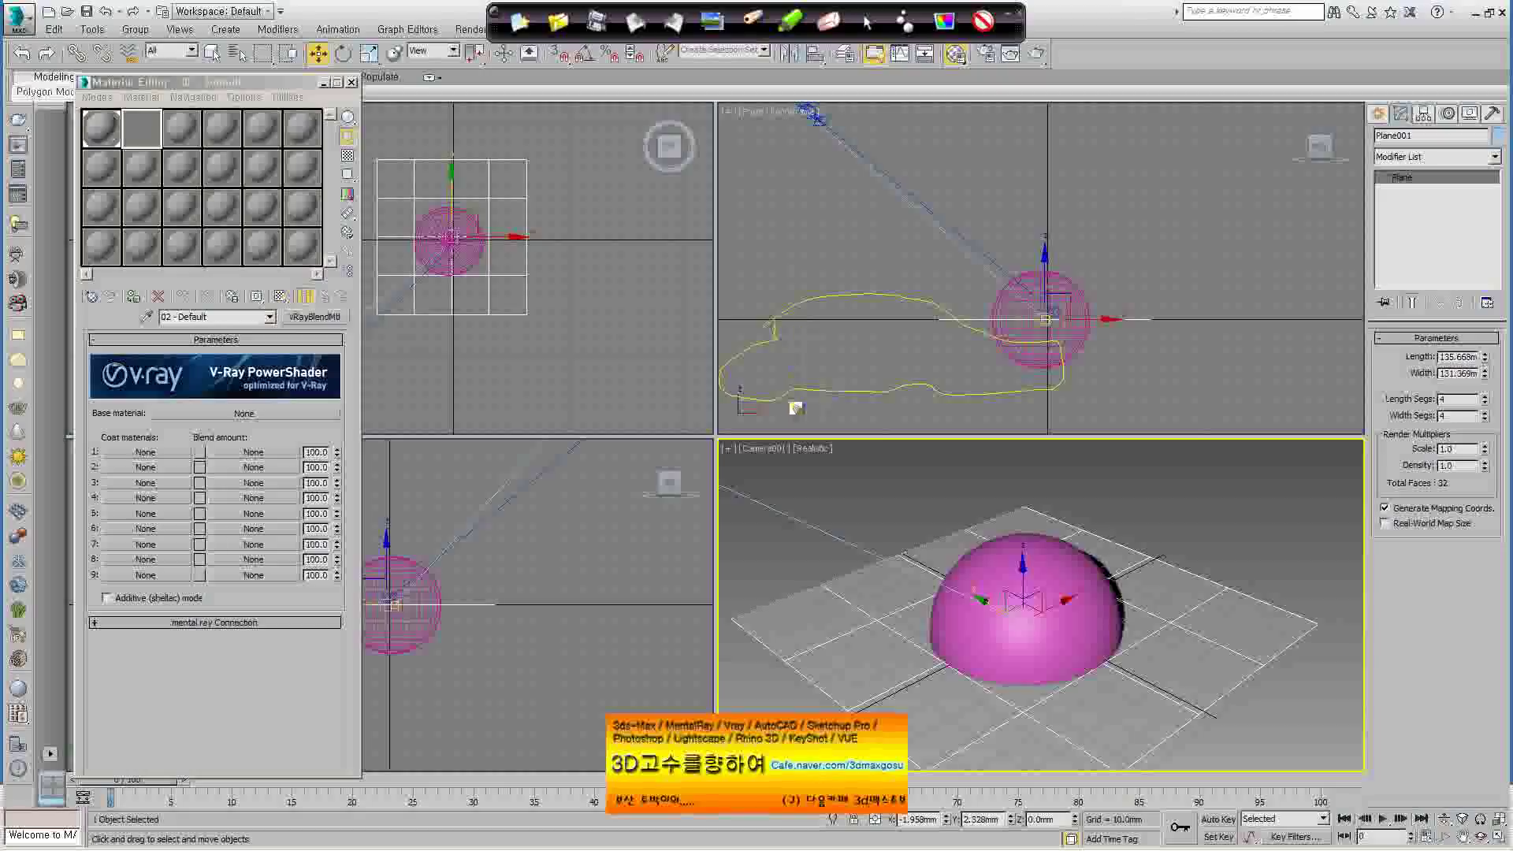
drag(801, 405, 943, 401)
Write handwritten Korean notes, a bracket and extra marks beside the car sketch
mouse_move(698, 274)
mouse_down()
mouse_move(763, 268)
mouse_move(809, 236)
mouse_move(871, 247)
mouse_move(957, 214)
mouse_move(1062, 207)
mouse_move(1138, 230)
mouse_move(1192, 192)
mouse_move(1247, 193)
mouse_move(1265, 216)
mouse_move(1304, 181)
mouse_move(1361, 189)
mouse_up()
mouse_move(1139, 227)
mouse_down()
mouse_move(1147, 243)
mouse_move(1175, 239)
mouse_move(1165, 263)
mouse_move(1320, 263)
mouse_move(1383, 288)
mouse_up()
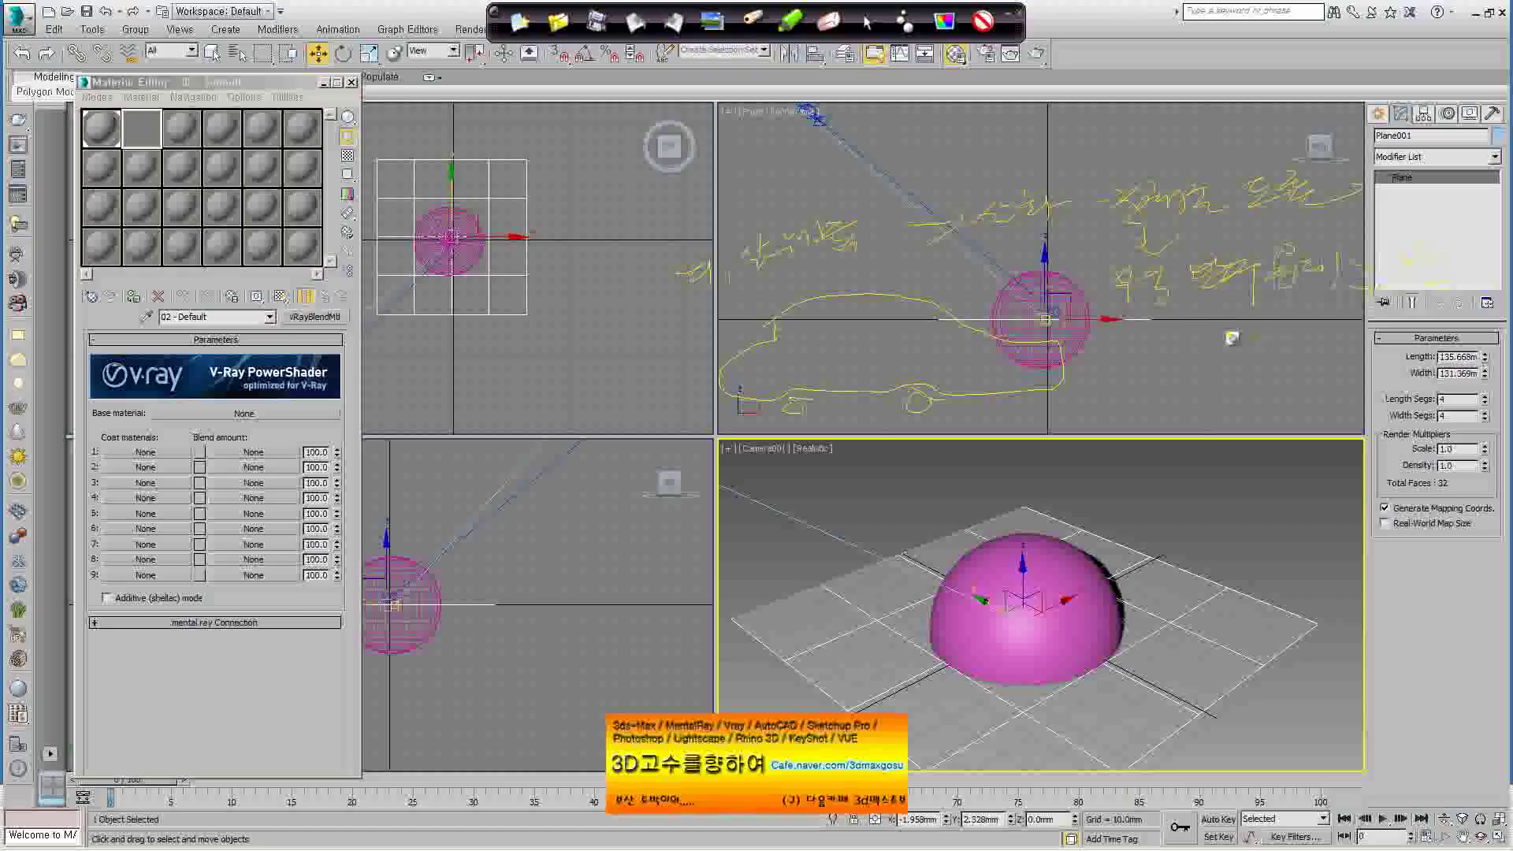
drag(1169, 335, 1164, 323)
mouse_move(1112, 218)
mouse_down()
mouse_move(1114, 240)
mouse_move(1135, 245)
mouse_up()
drag(1166, 366, 1217, 398)
mouse_move(1236, 346)
mouse_down()
mouse_move(1259, 394)
mouse_move(1280, 386)
mouse_up()
mouse_move(1150, 405)
mouse_down()
mouse_move(1115, 449)
mouse_move(1134, 472)
mouse_move(1296, 461)
mouse_move(1359, 414)
mouse_up()
mouse_move(1134, 216)
mouse_down()
mouse_move(1102, 256)
mouse_move(1095, 382)
mouse_move(1158, 381)
mouse_up()
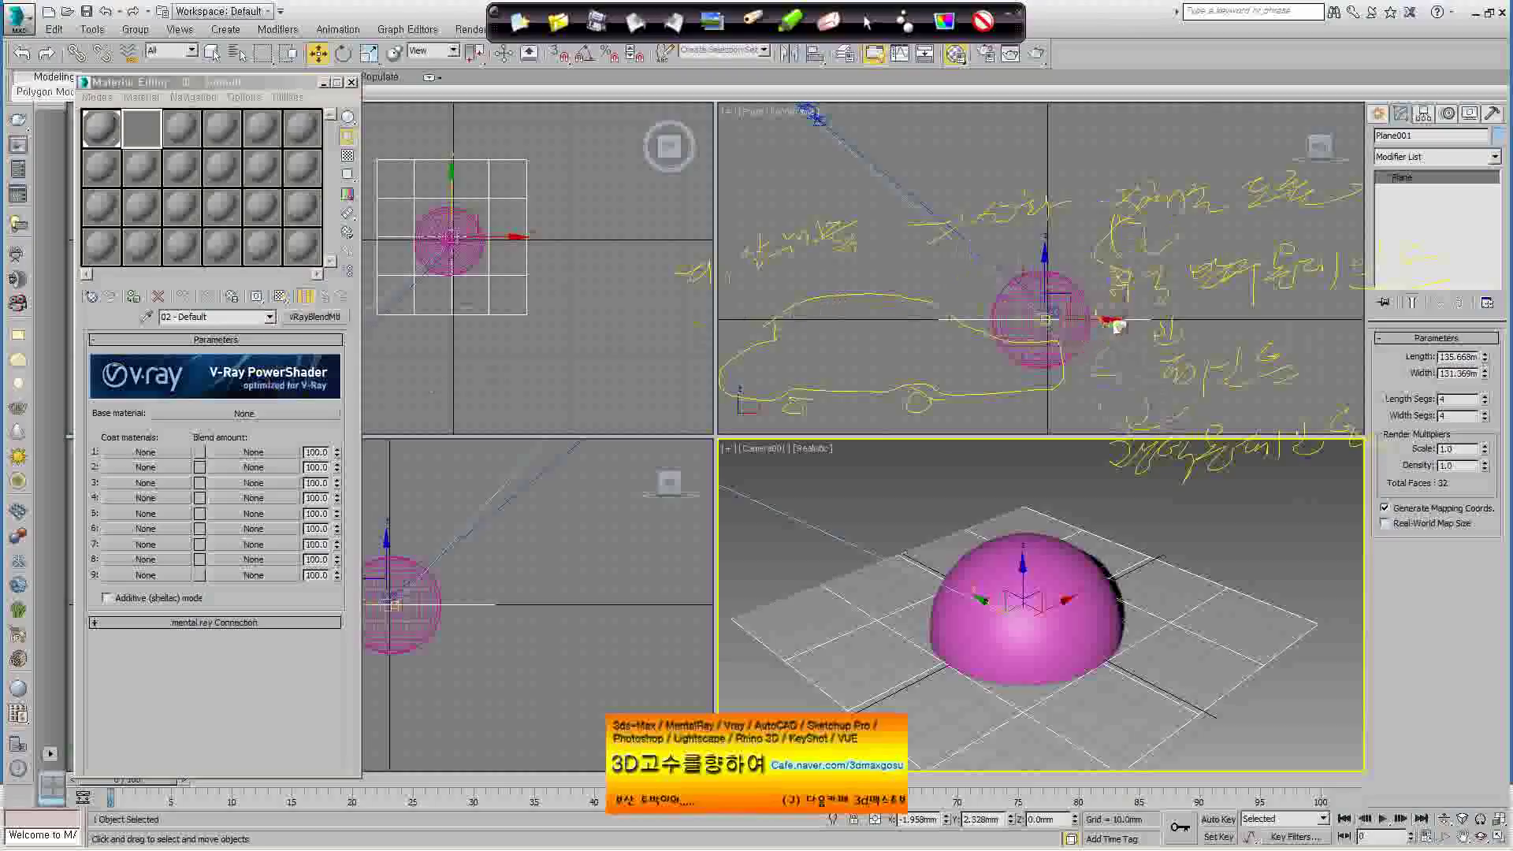
Loop across the top viewports, circle the Base material slot and mark the V-Ray banner
drag(555, 294, 953, 161)
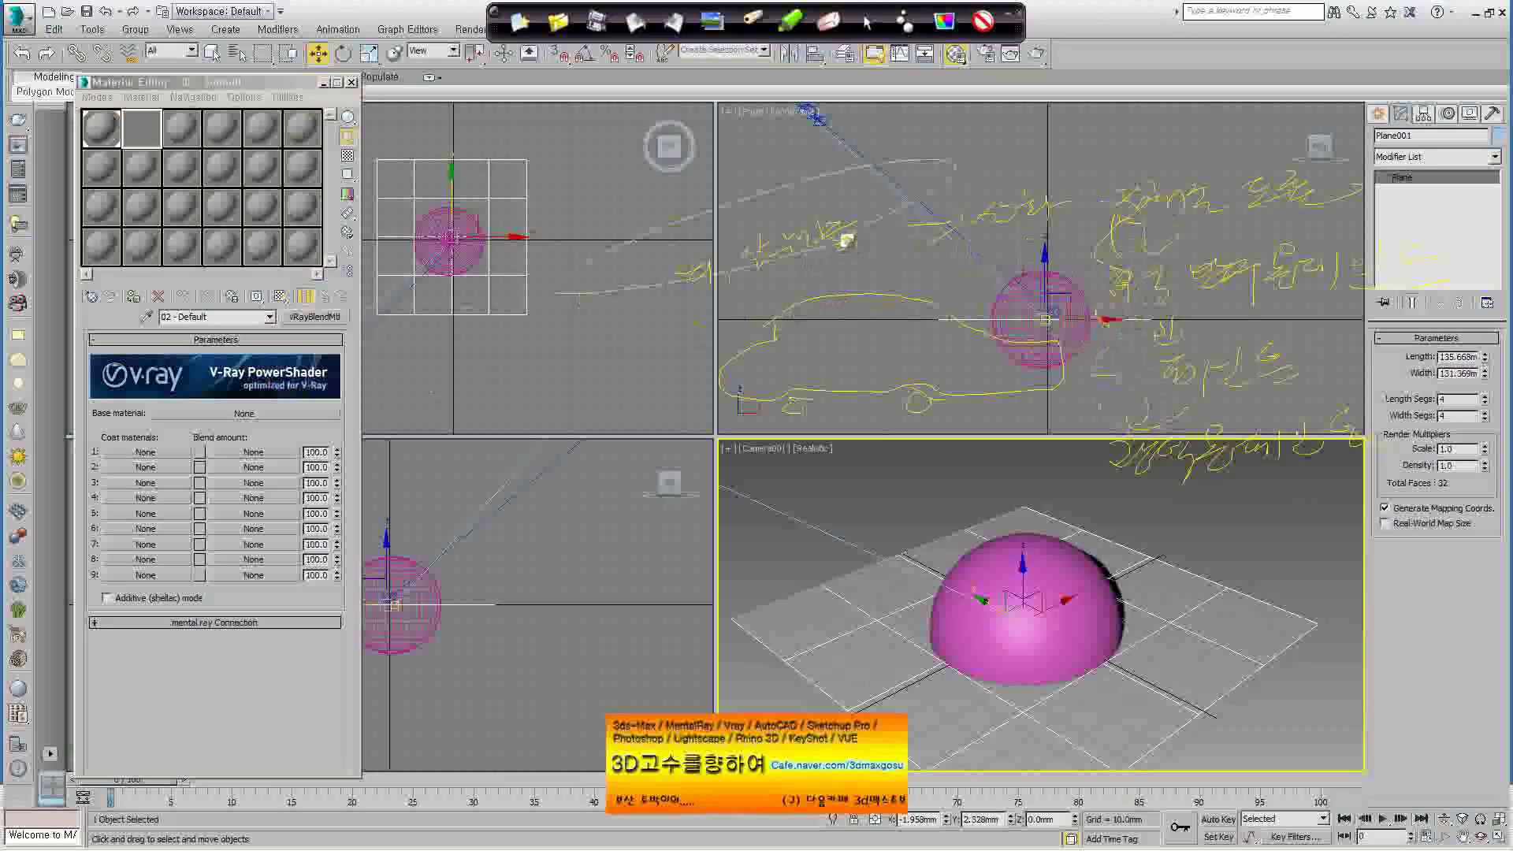
drag(846, 240, 754, 292)
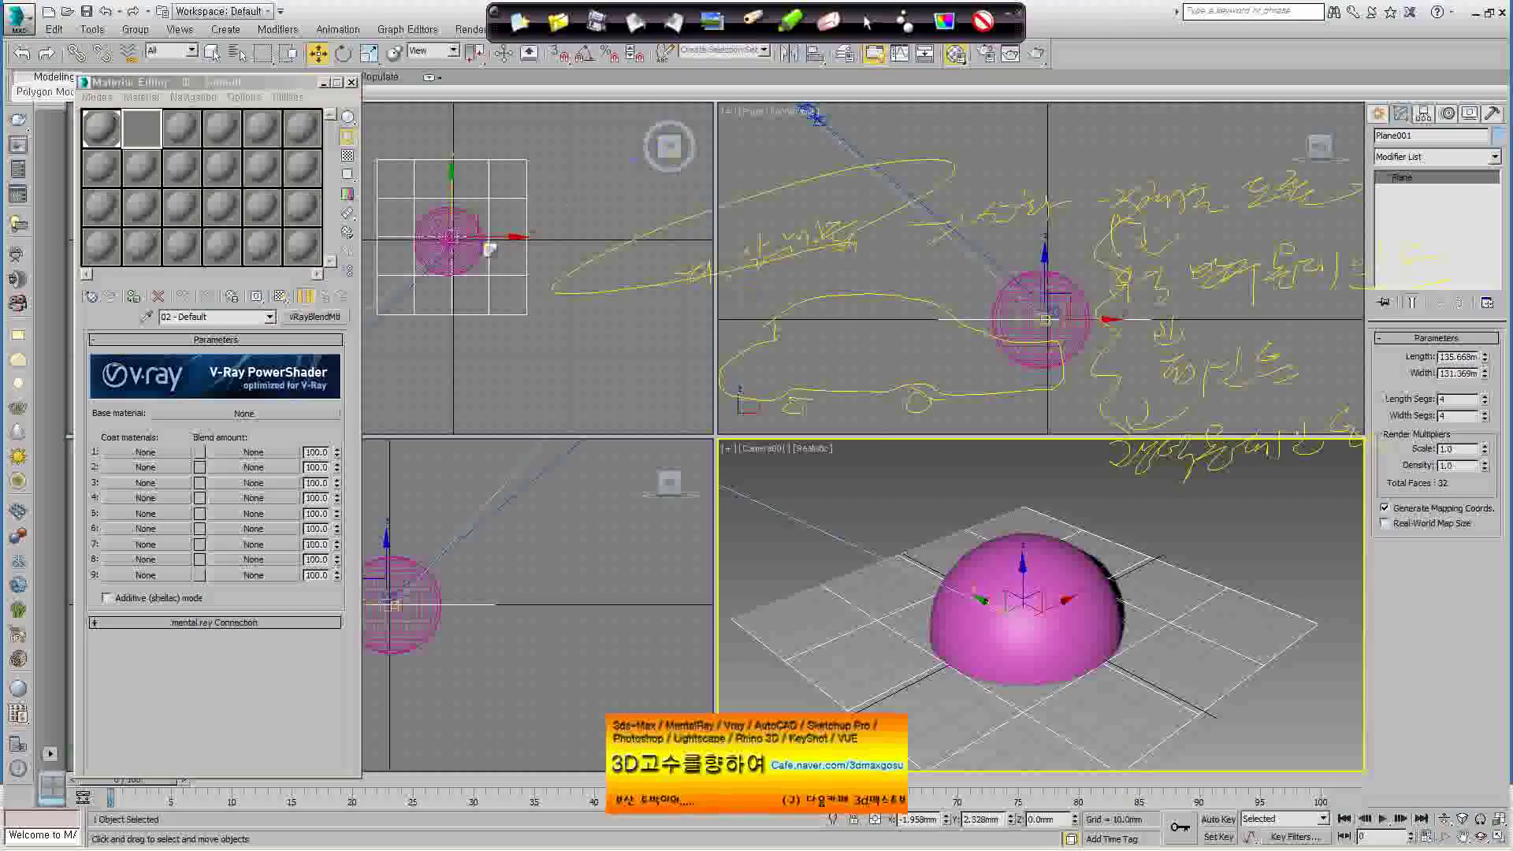
drag(225, 392, 160, 413)
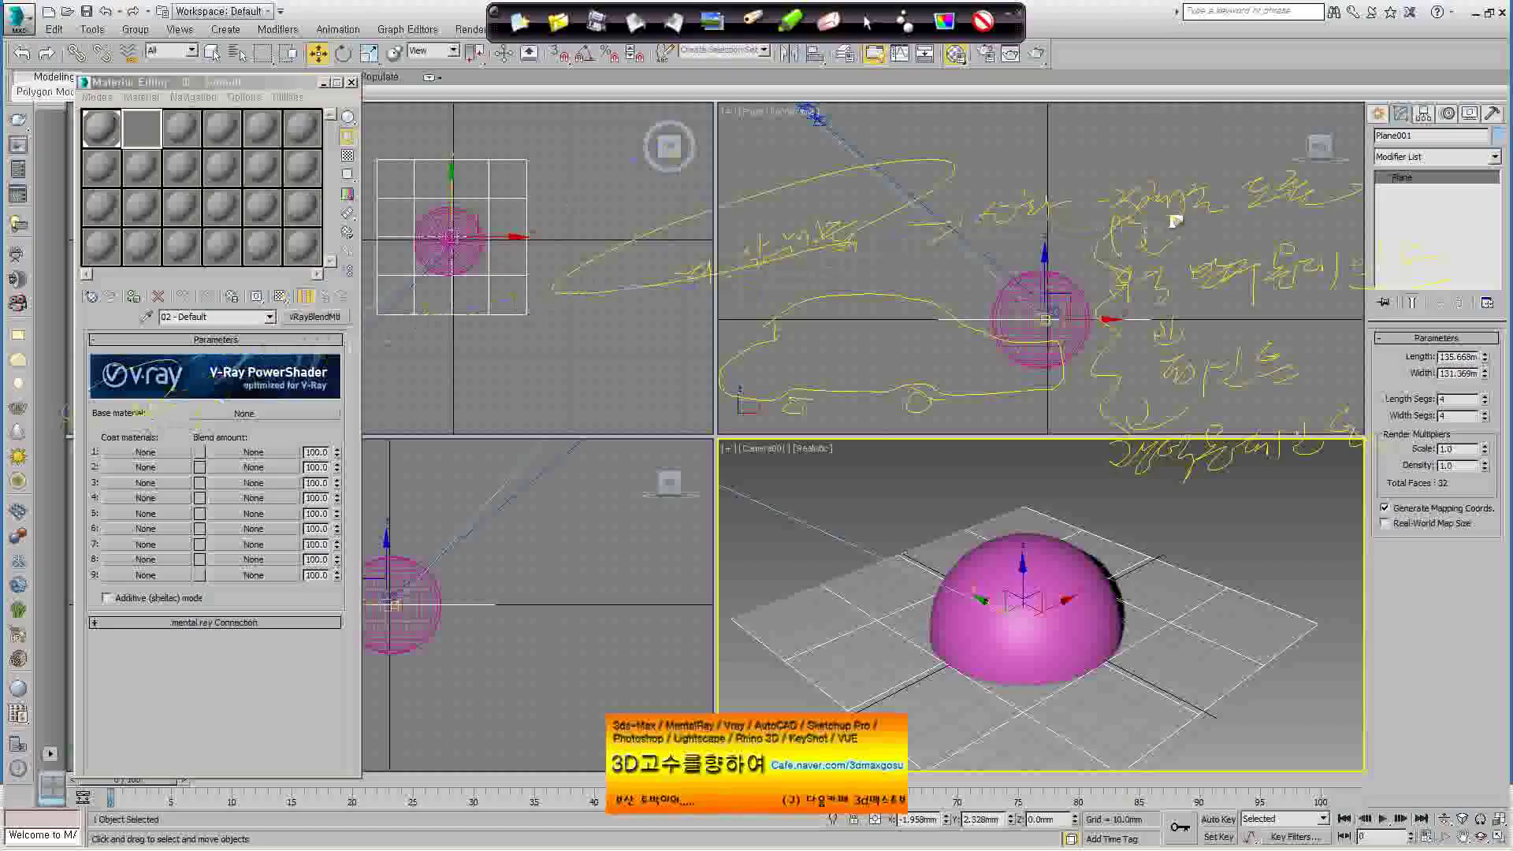
mouse_move(1040, 228)
mouse_down()
mouse_move(1159, 206)
mouse_move(1252, 211)
mouse_up()
drag(193, 371, 181, 437)
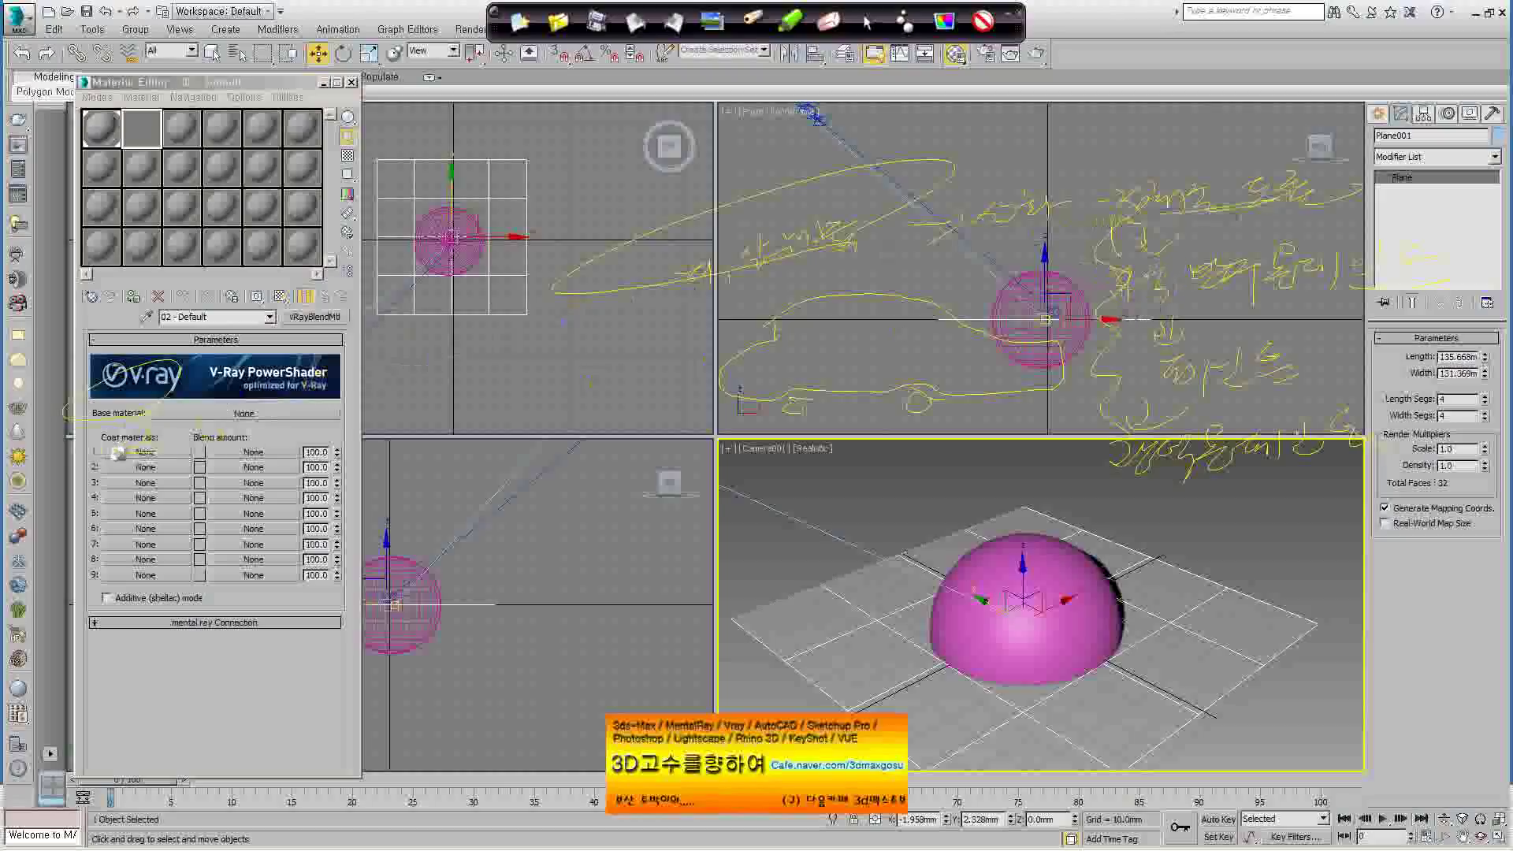
Mark Coat material rows 1 through 4 in the Material Editor
drag(118, 451, 145, 438)
mouse_move(147, 442)
mouse_down()
mouse_move(93, 479)
mouse_move(108, 465)
mouse_up()
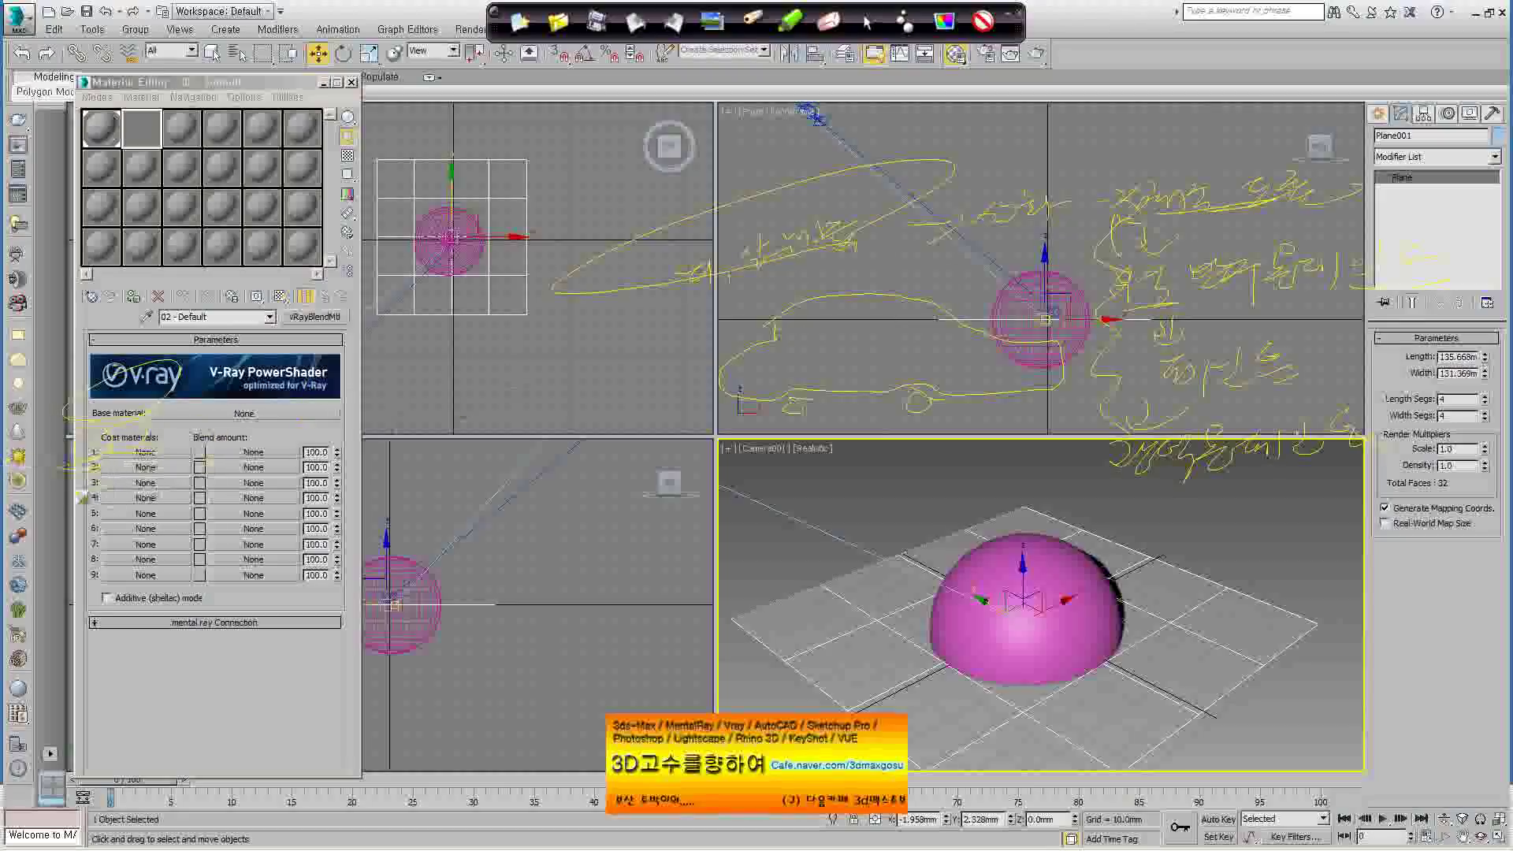
drag(115, 507, 104, 495)
Draw extra sketch lines and loops near the sphere in the top-left viewport
mouse_move(494, 375)
mouse_down()
mouse_move(619, 356)
mouse_move(598, 380)
mouse_up()
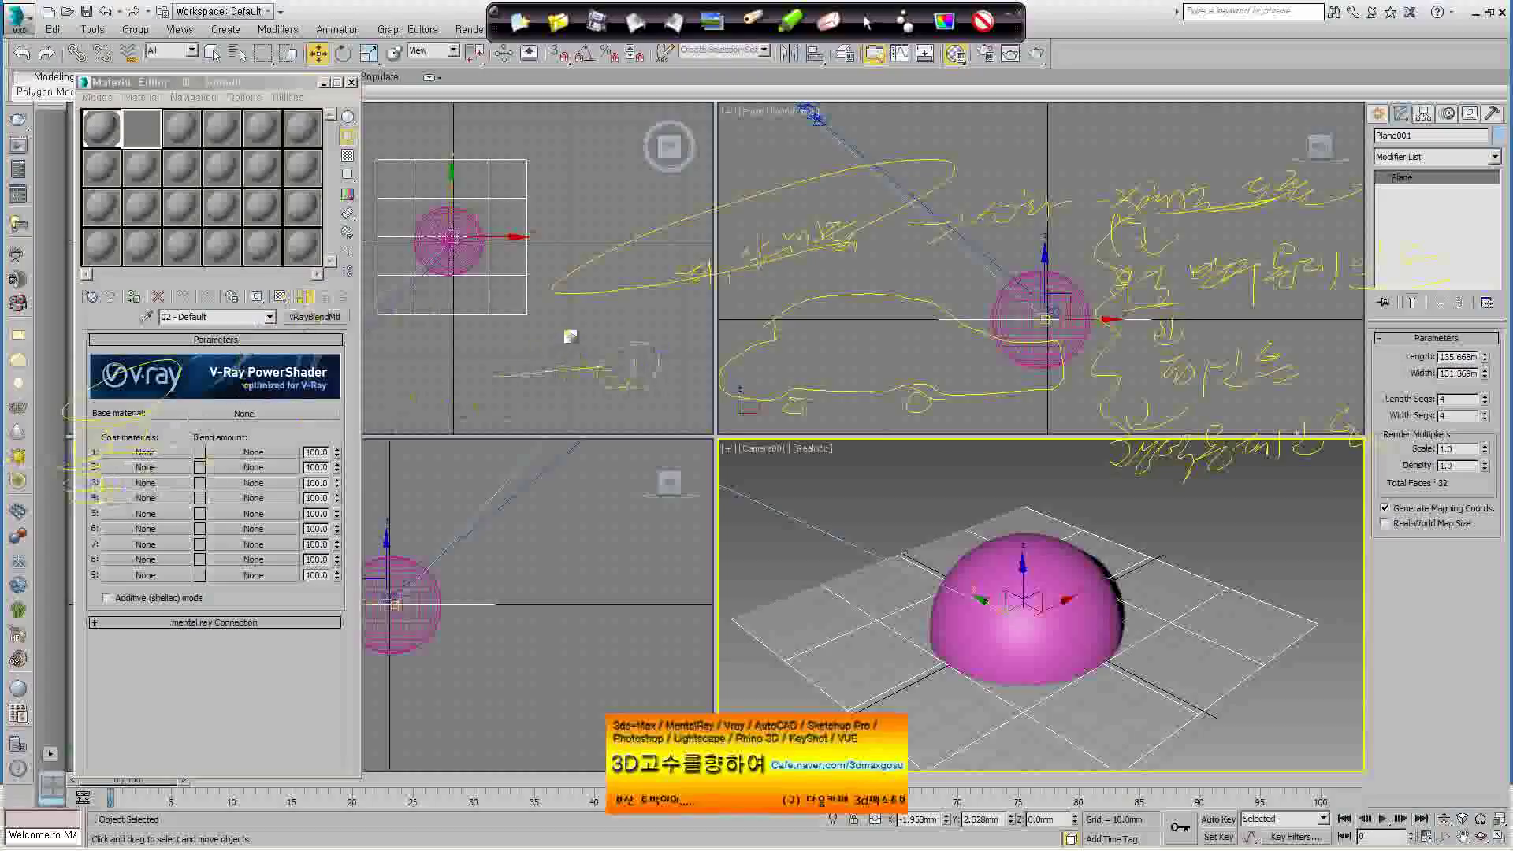
drag(499, 345, 630, 323)
drag(514, 307, 628, 291)
mouse_move(530, 234)
mouse_down()
mouse_move(607, 219)
mouse_move(564, 238)
mouse_move(631, 146)
mouse_move(669, 156)
mouse_up()
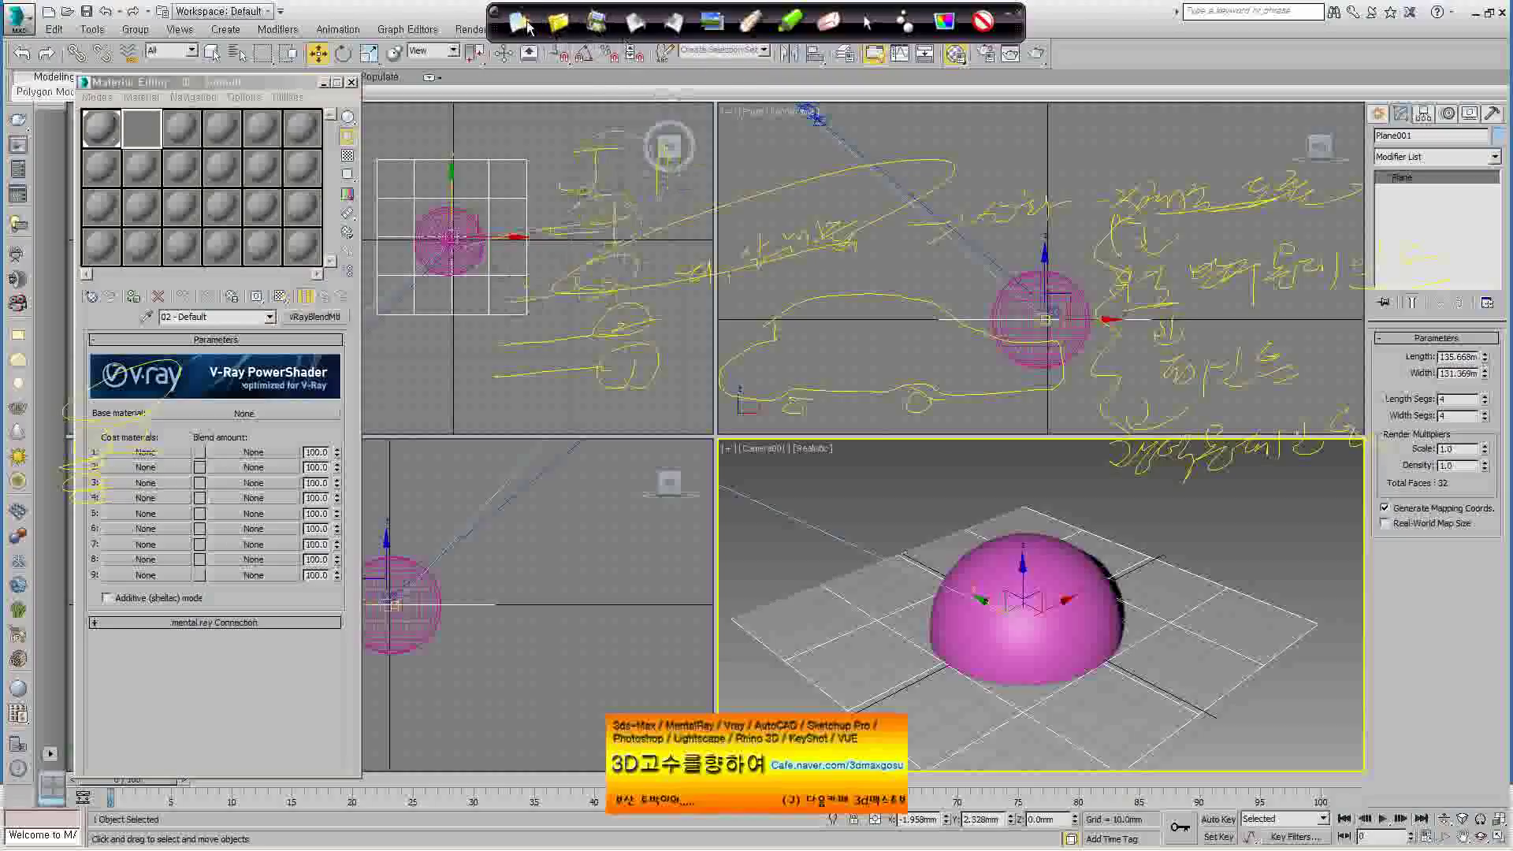
Clear every yellow pen stroke with the annotation toolbar's eraser
click(823, 24)
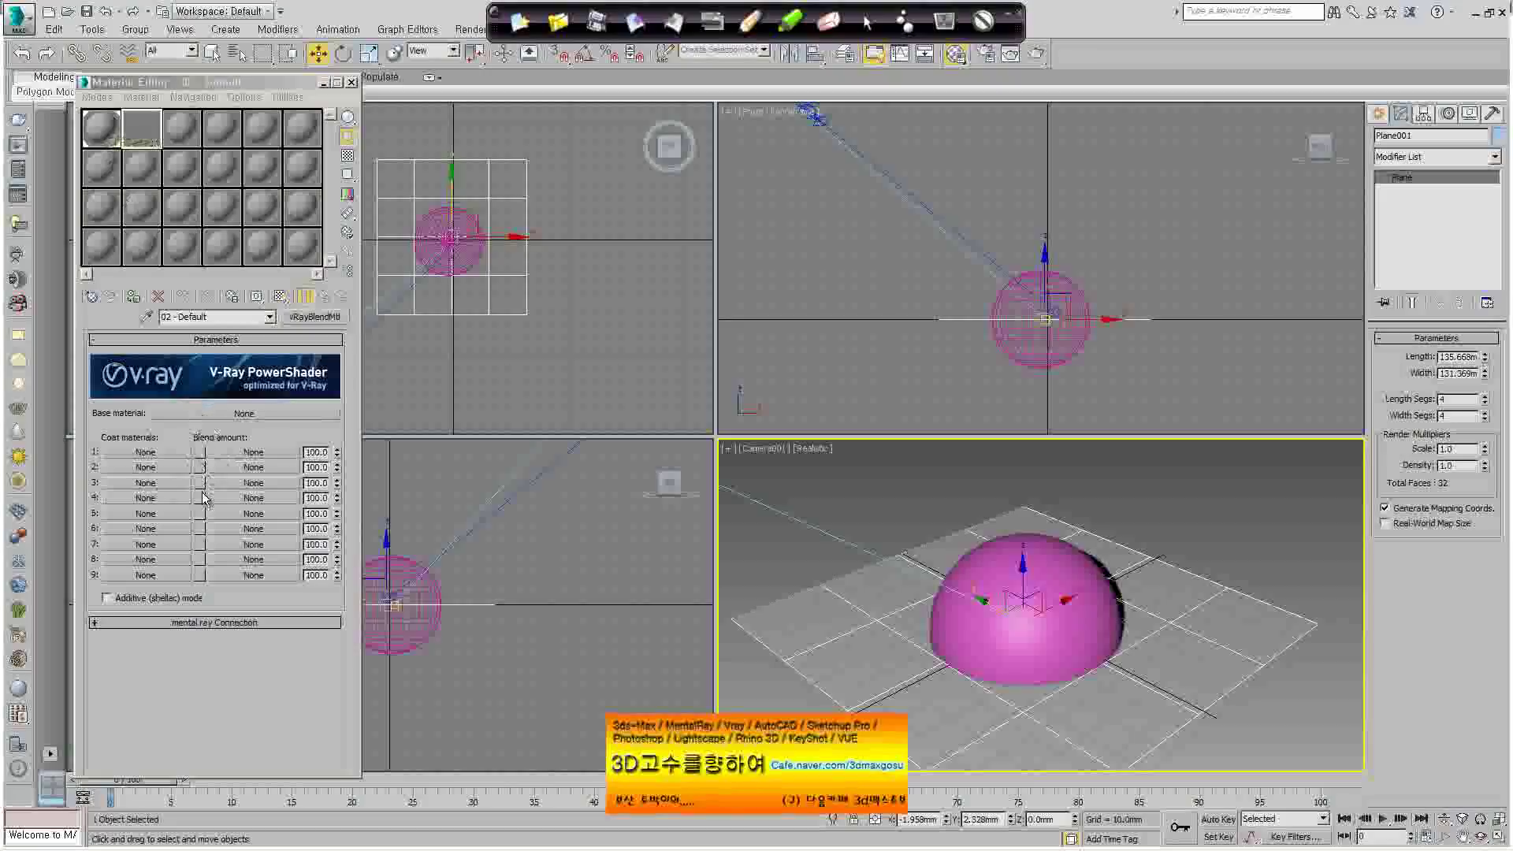
click(200, 452)
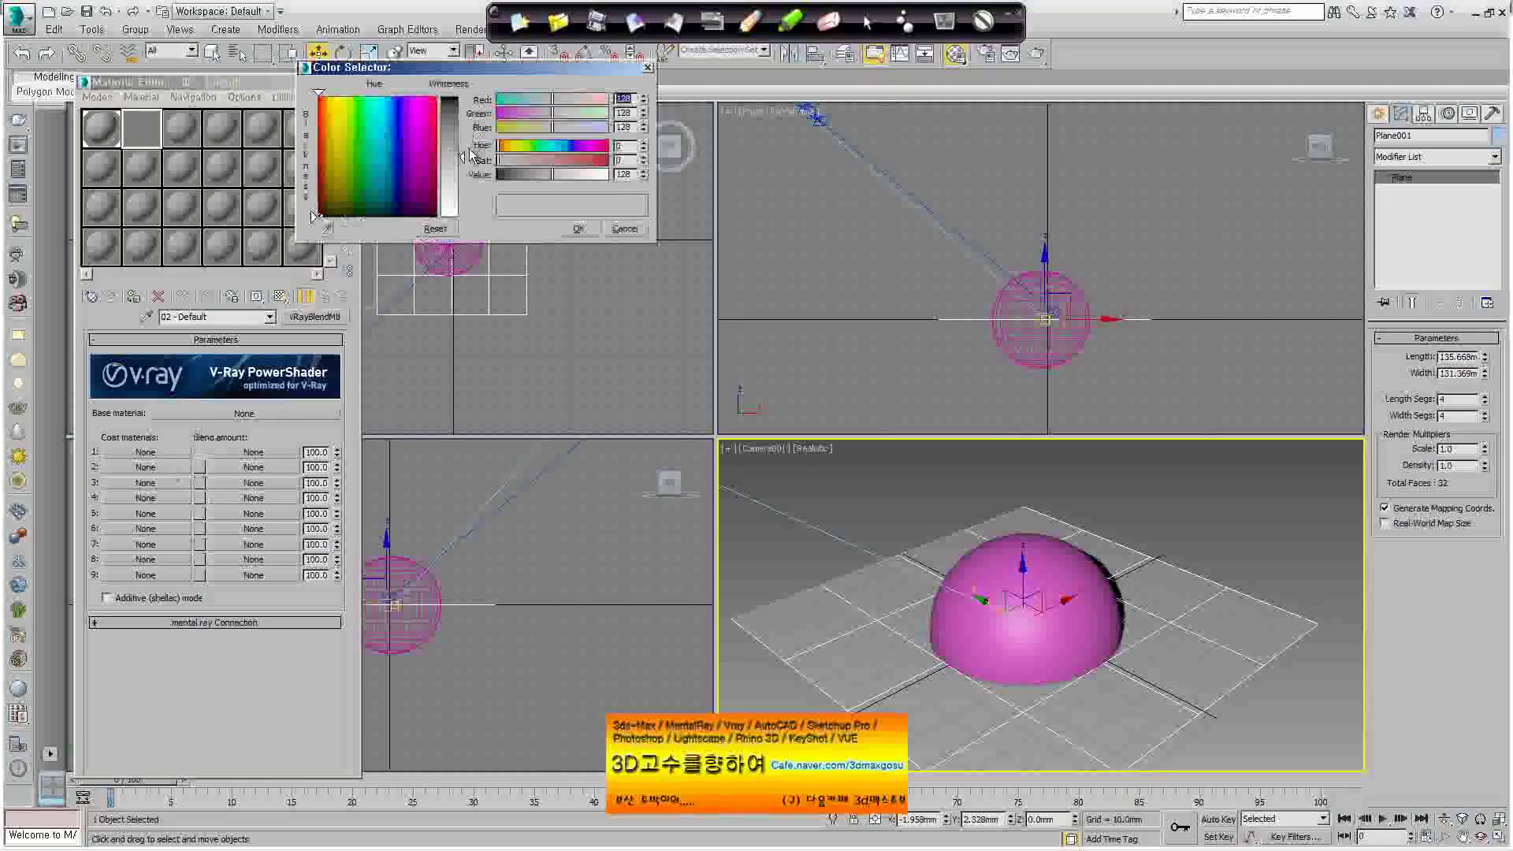
click(578, 229)
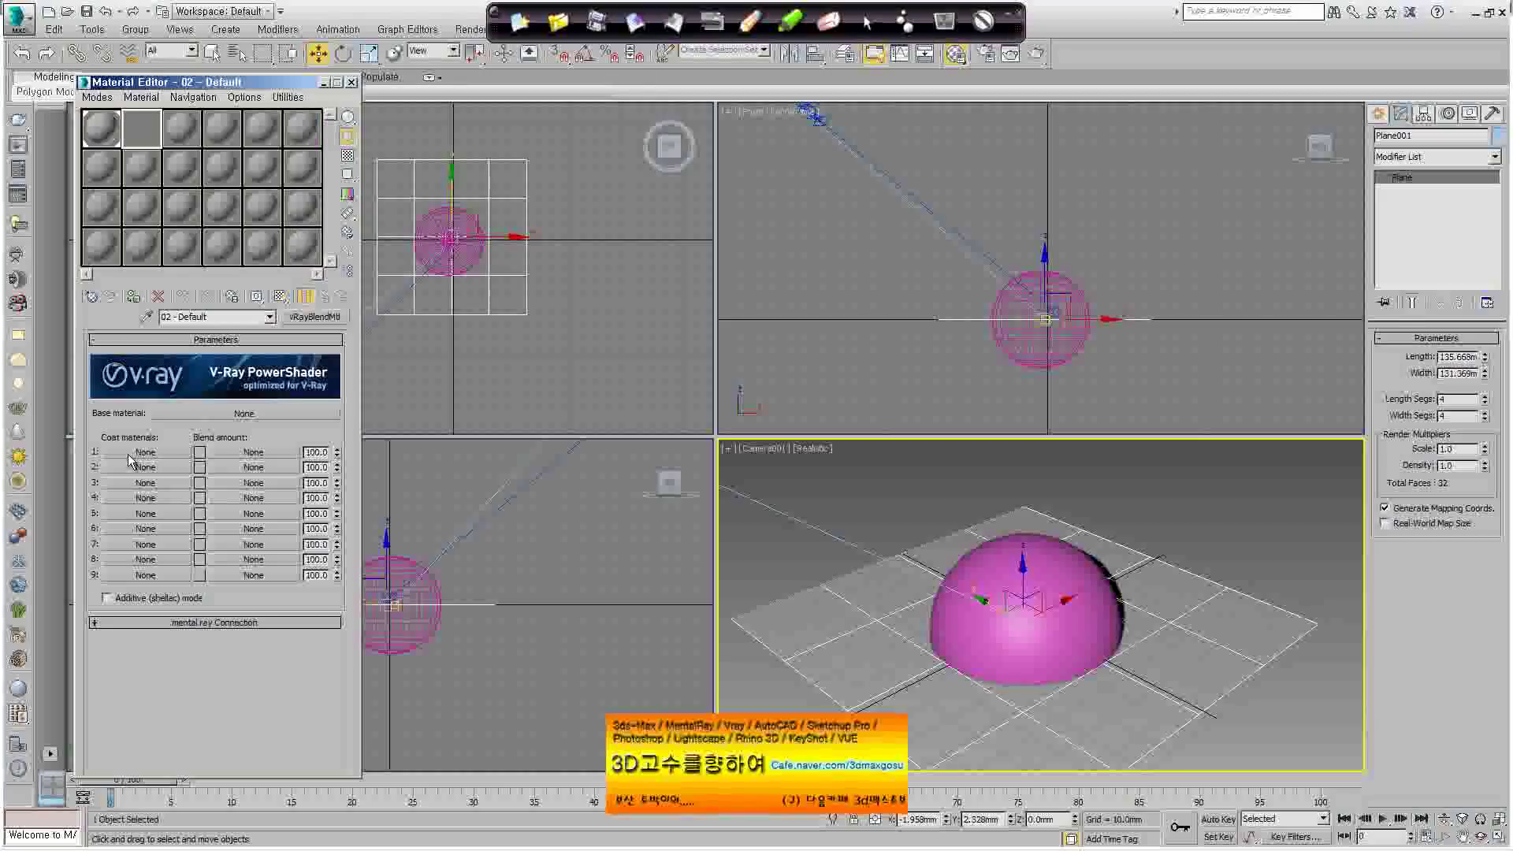
click(202, 468)
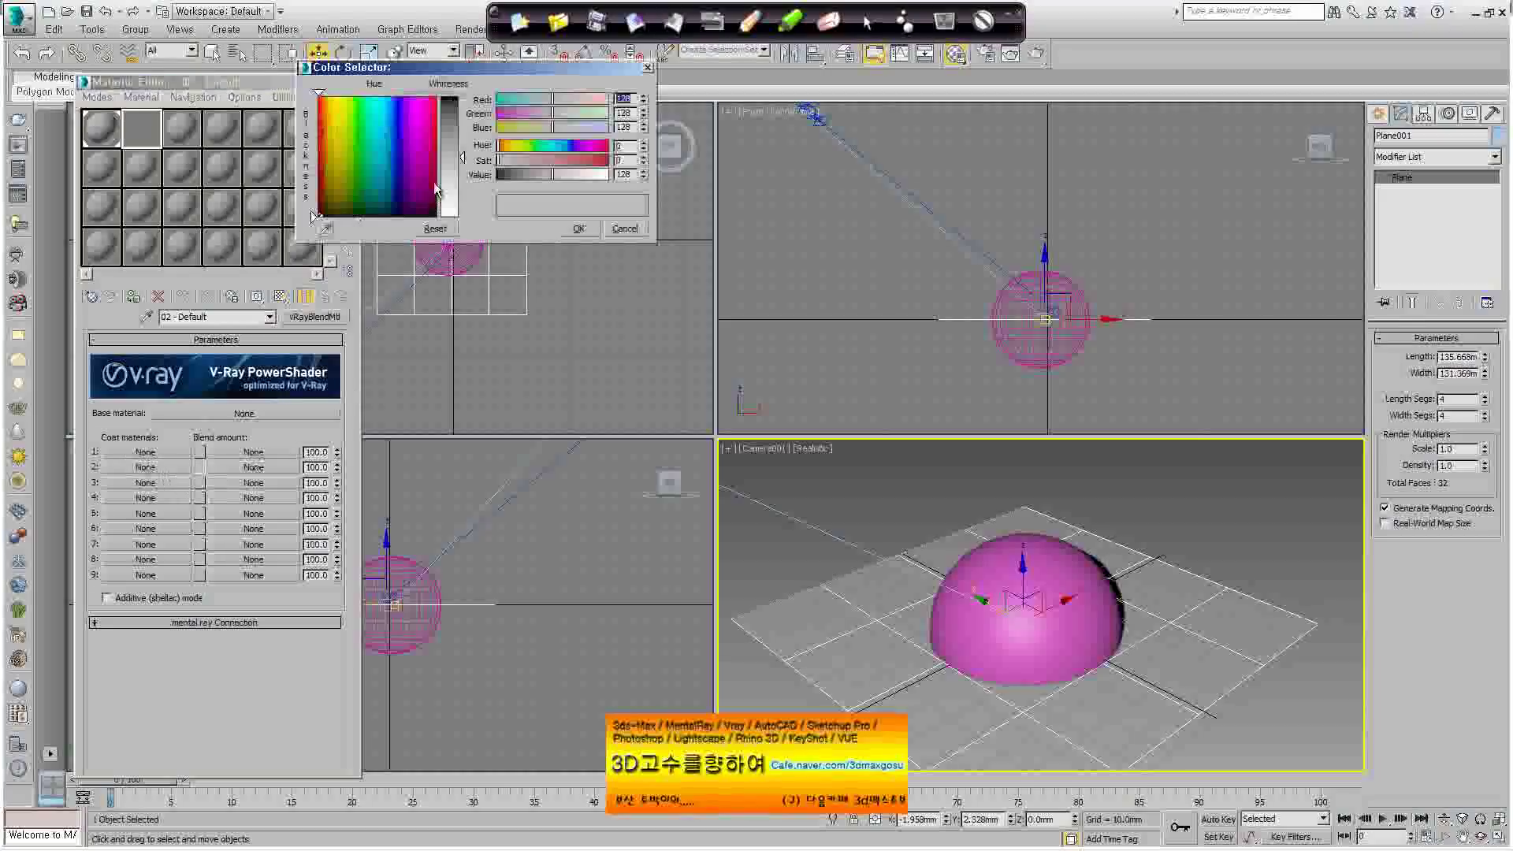
click(577, 229)
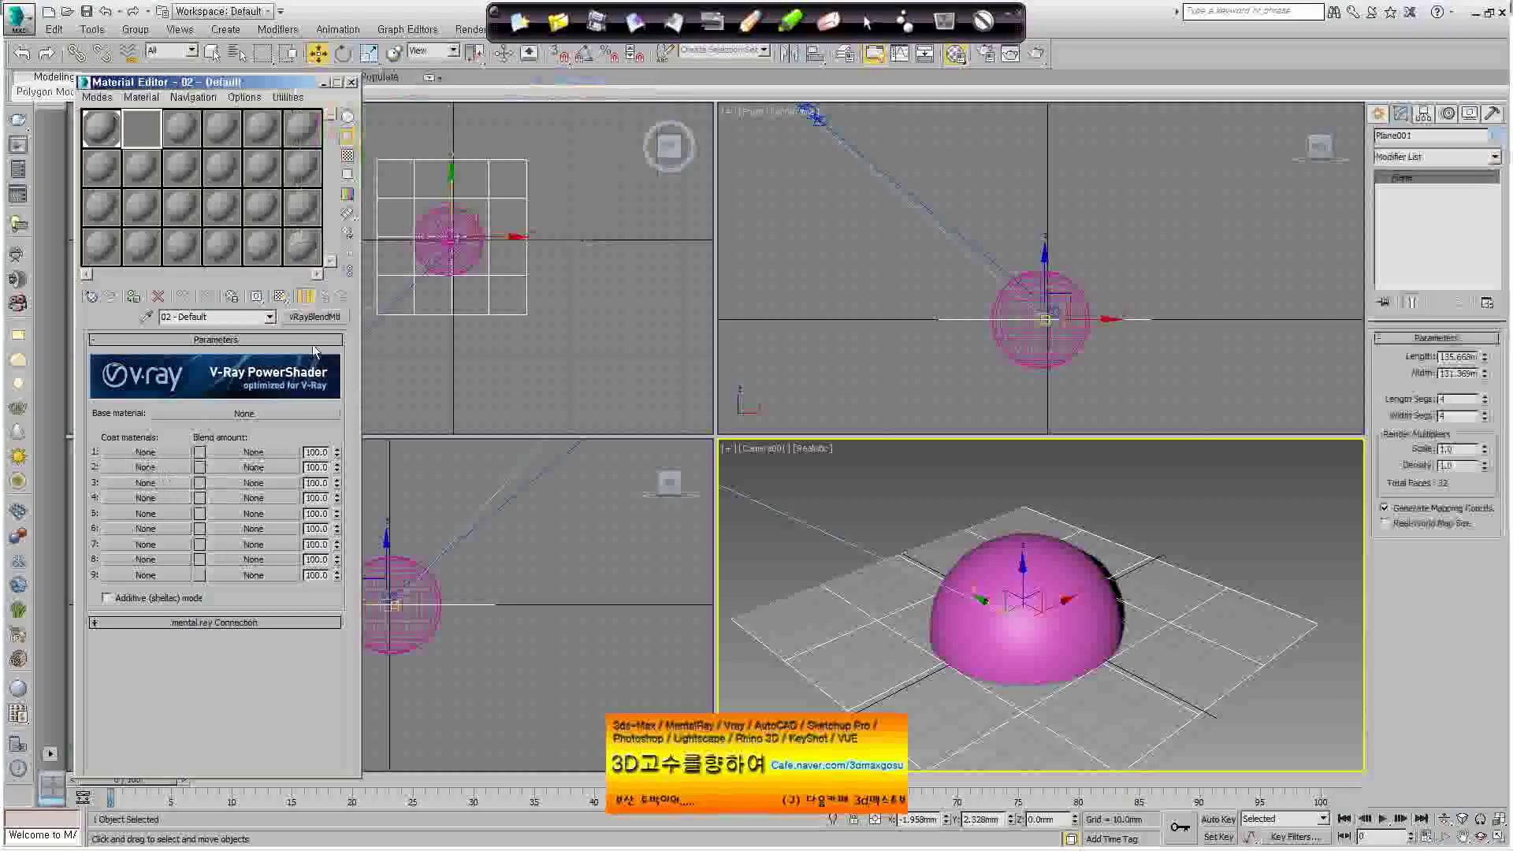